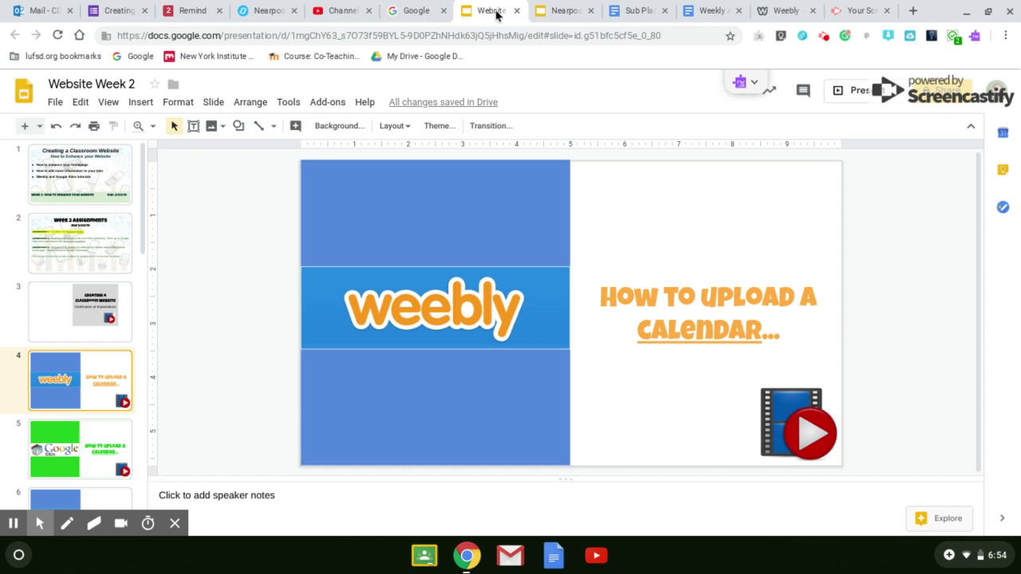
Step: Leave the calendar-upload slide and switch to the Google search homepage tab
left_click(413, 11)
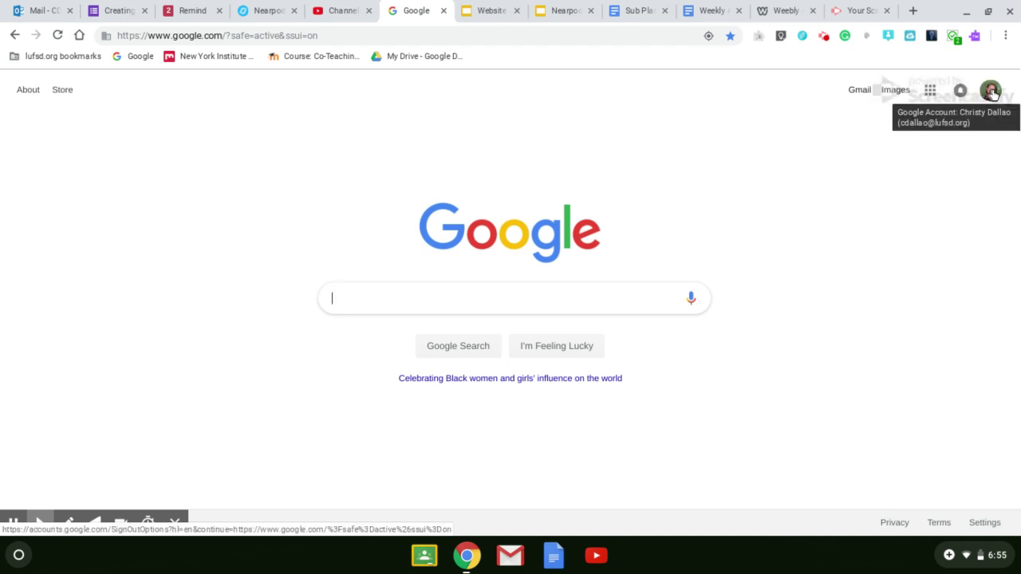
Step: Switch to the other signed-in Google account and open its Google Calendar
left_click(992, 93)
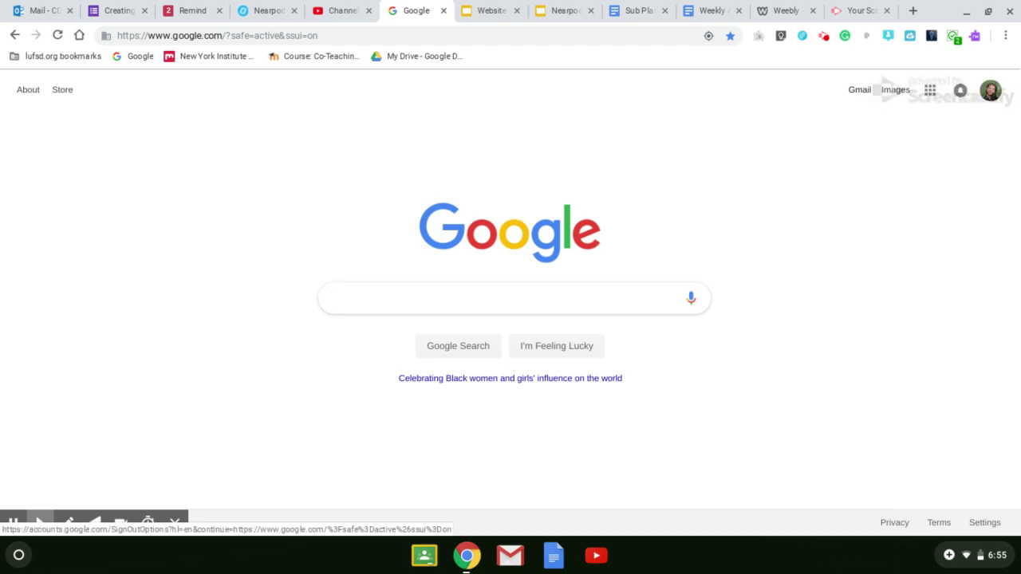
left_click(911, 253)
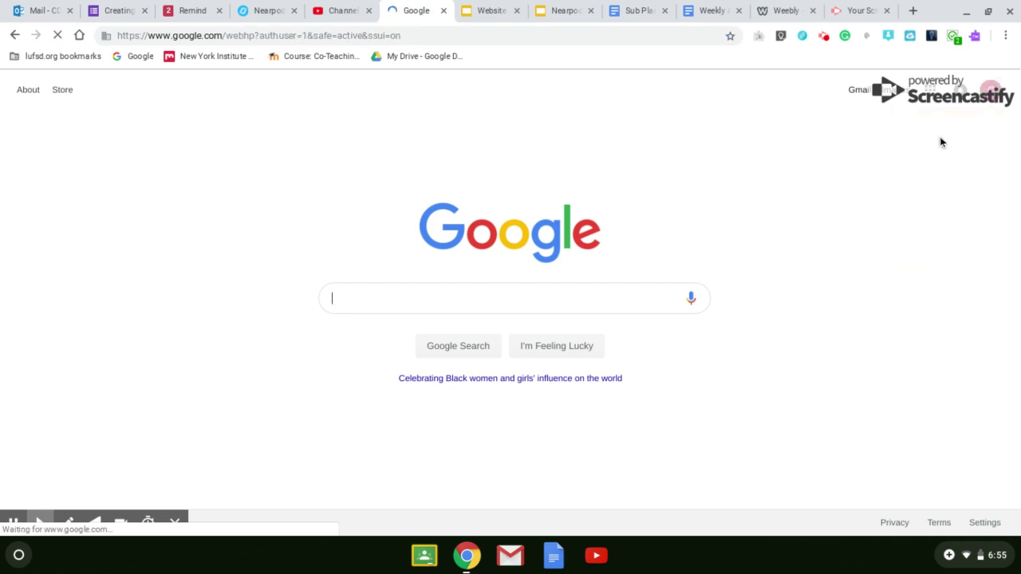
left_click(931, 90)
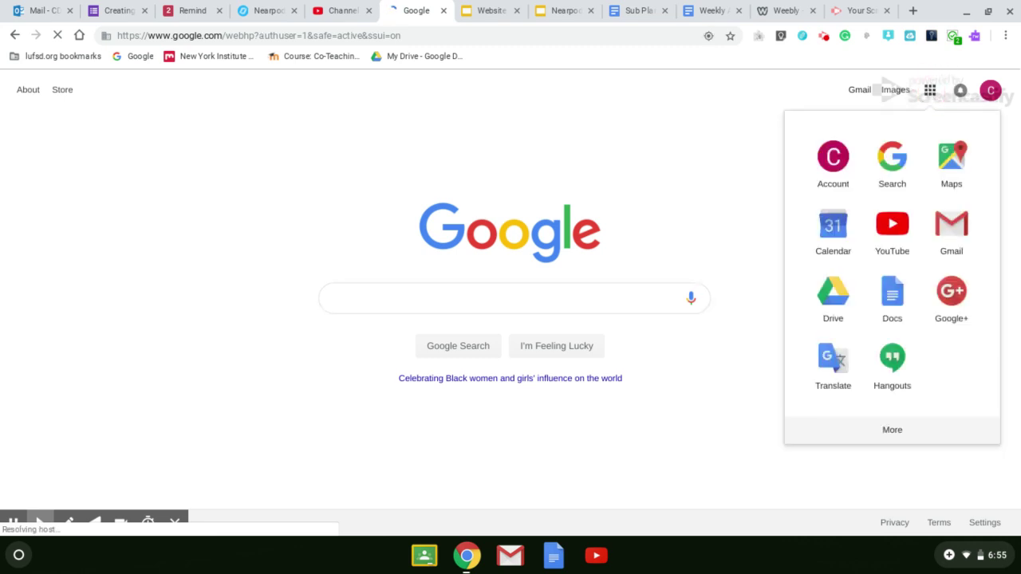
left_click(839, 232)
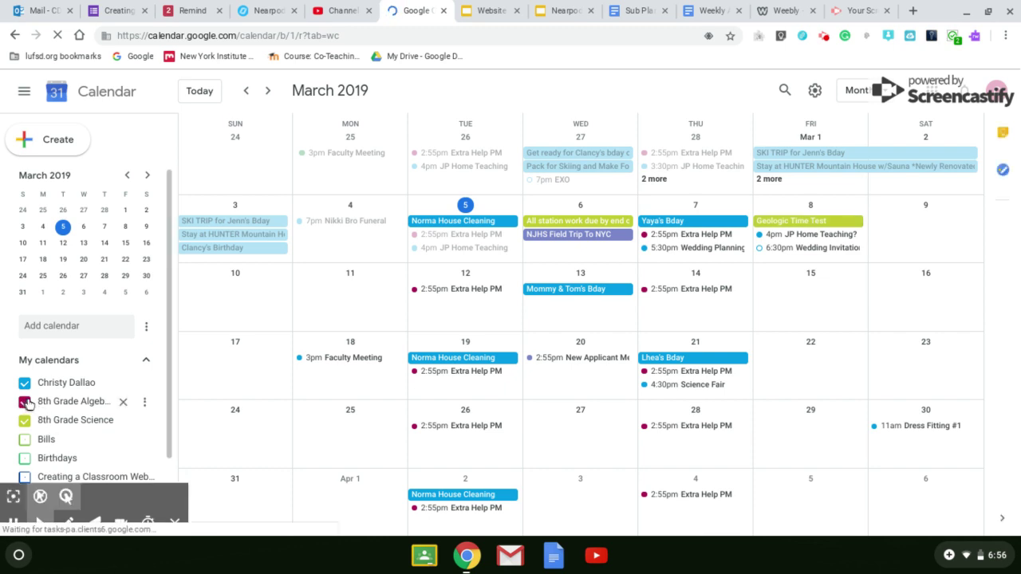
mouse_move(145, 407)
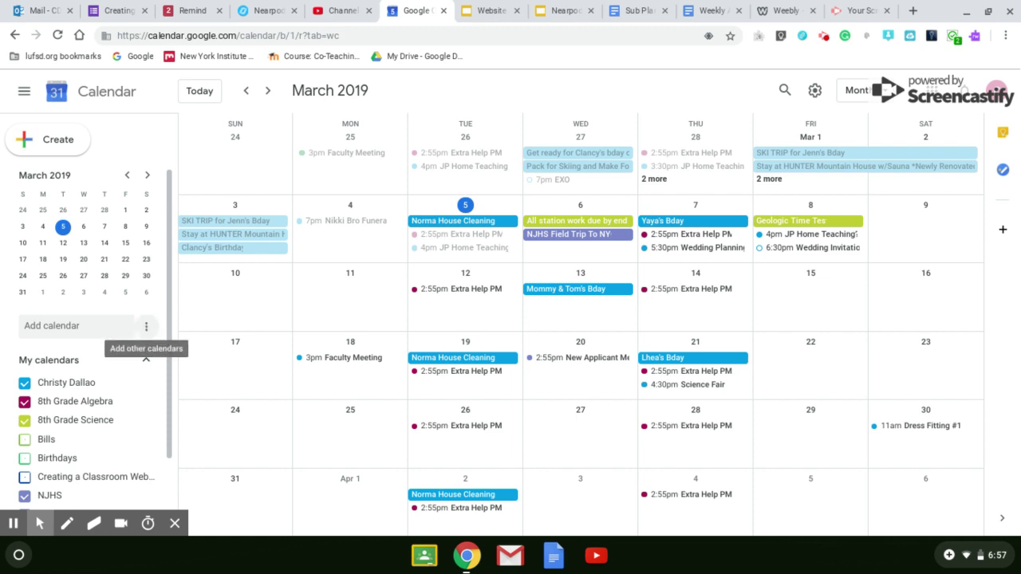
Step: Create a new calendar named 'OWL Class: Creating a Website' and return to the March month view
left_click(146, 327)
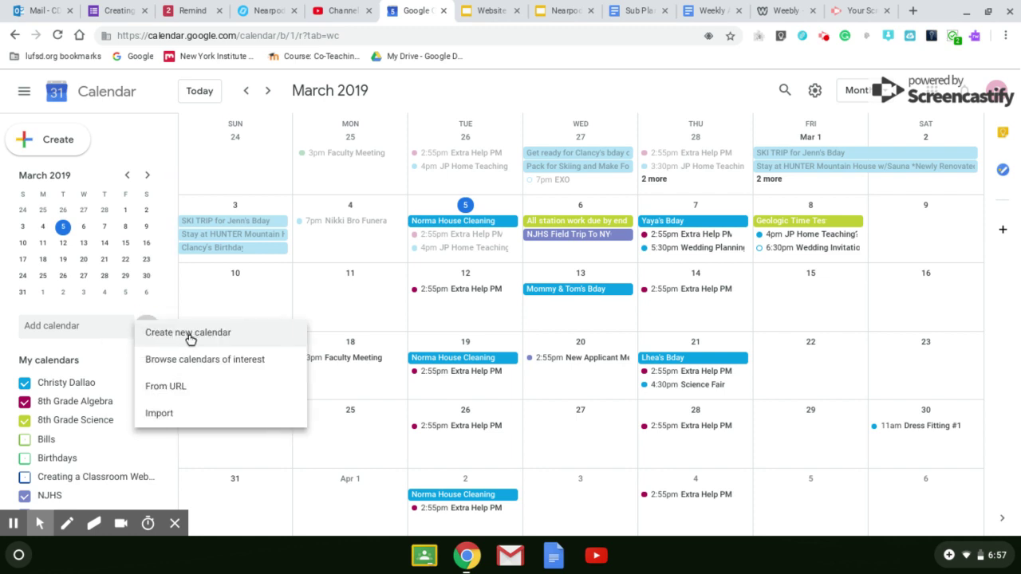
left_click(190, 337)
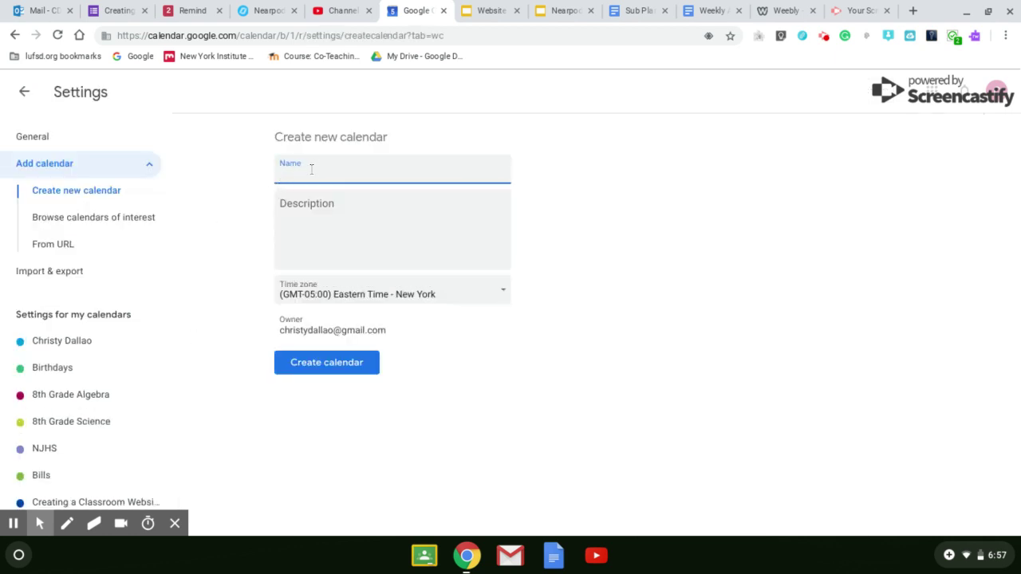
type("C")
key("BackSpace")
type("OWL CLass: Creating a Website")
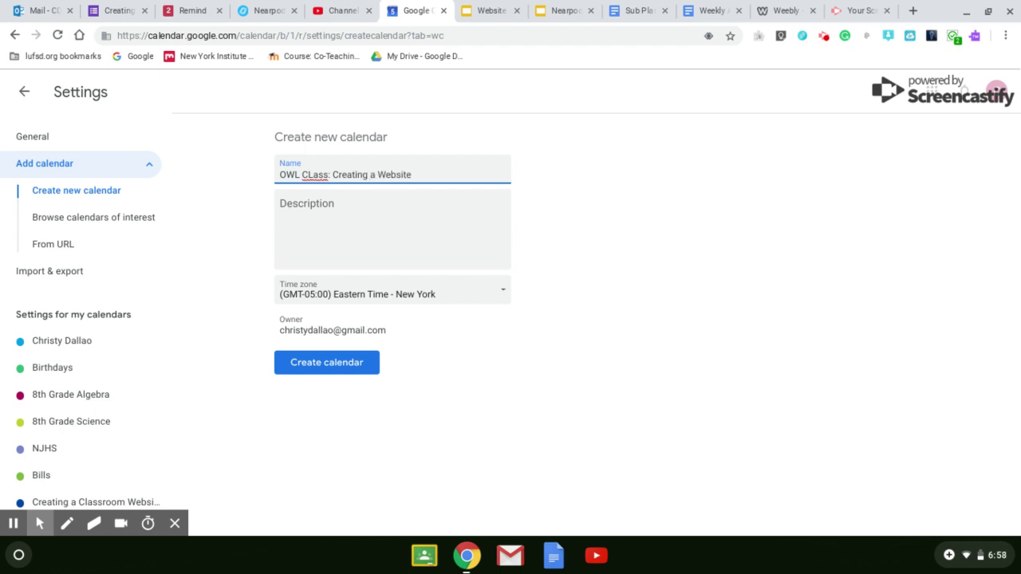
left_click(313, 175)
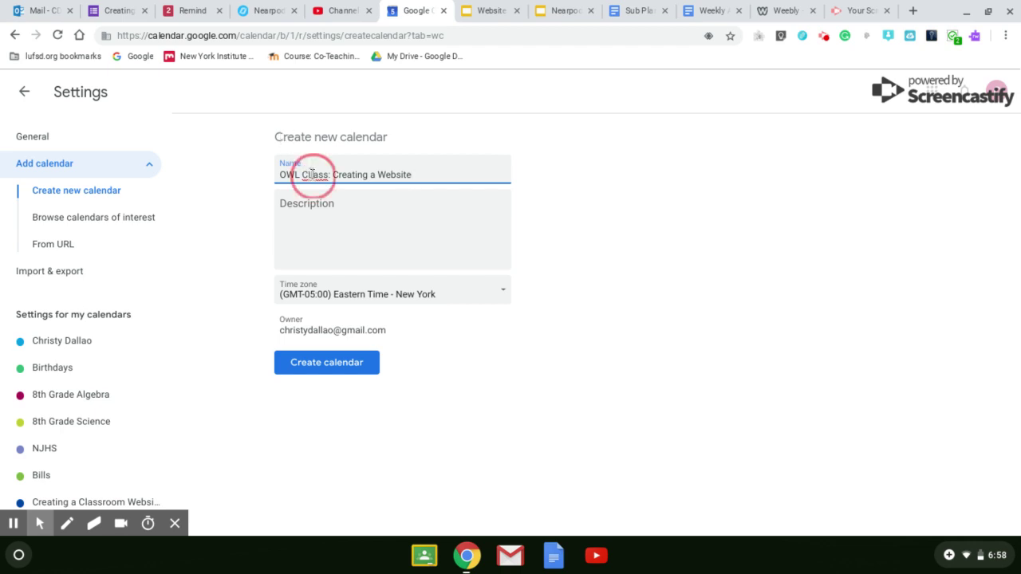
key("BackSpace")
type("l")
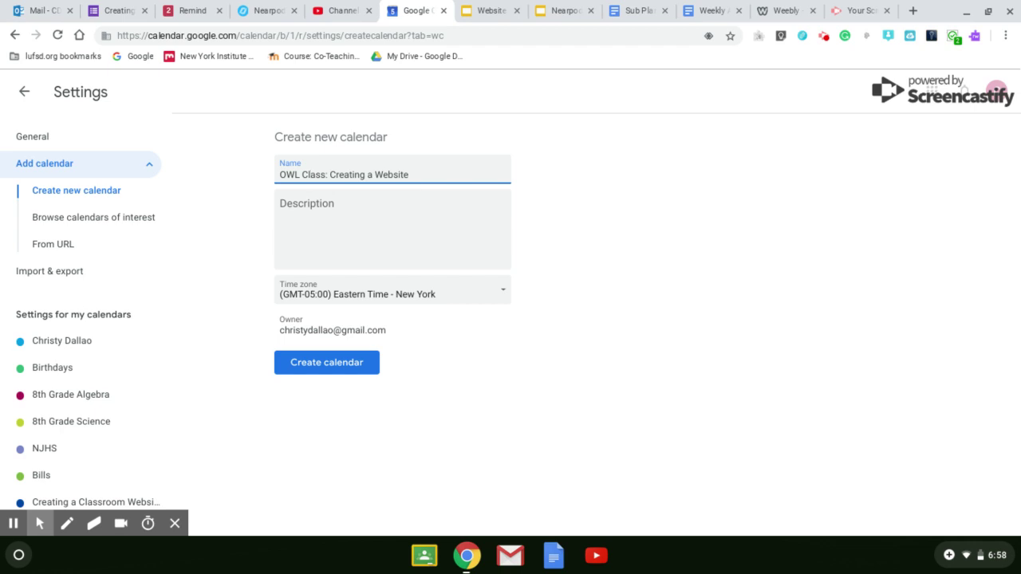
left_click(327, 366)
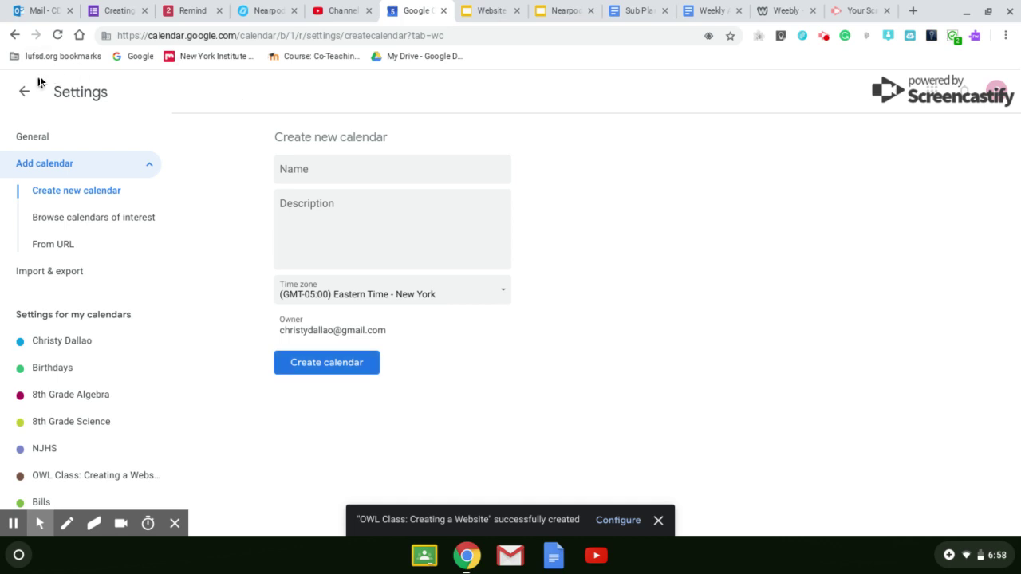
left_click(24, 91)
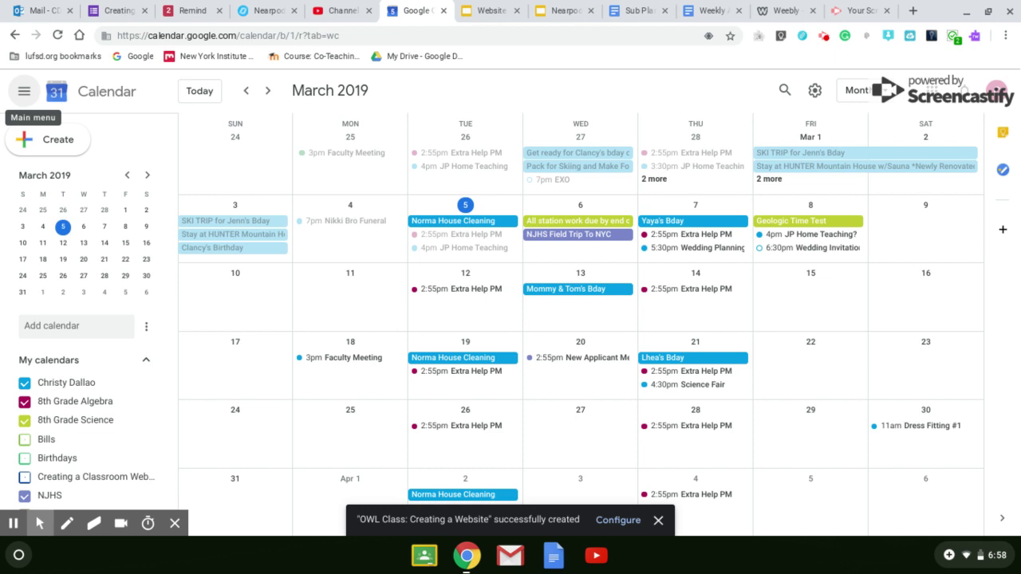
Step: Save an all-day 'Test on Statistics' event on March 11 to the OWL Class calendar
left_click(332, 295)
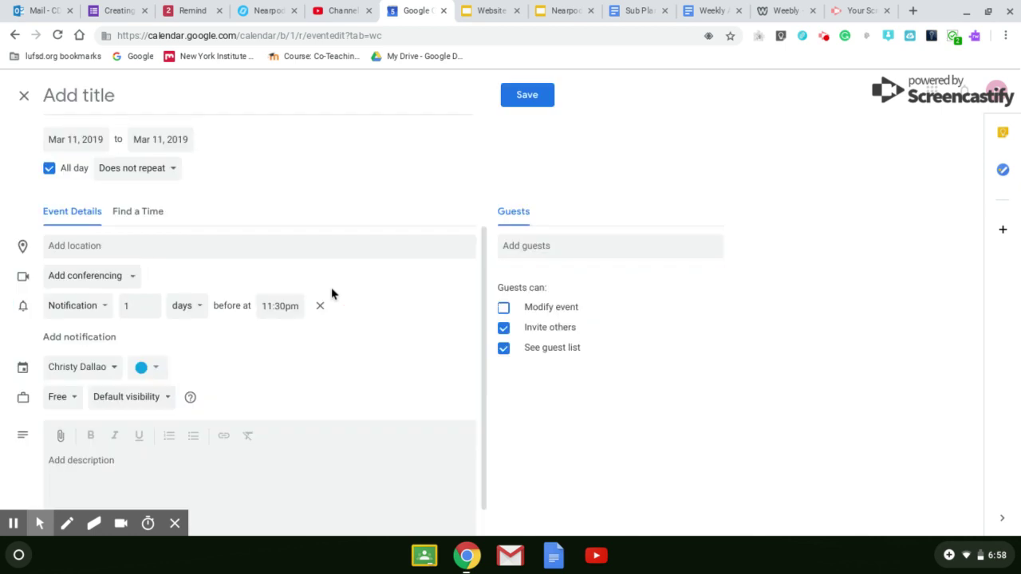
left_click(108, 96)
type("Test")
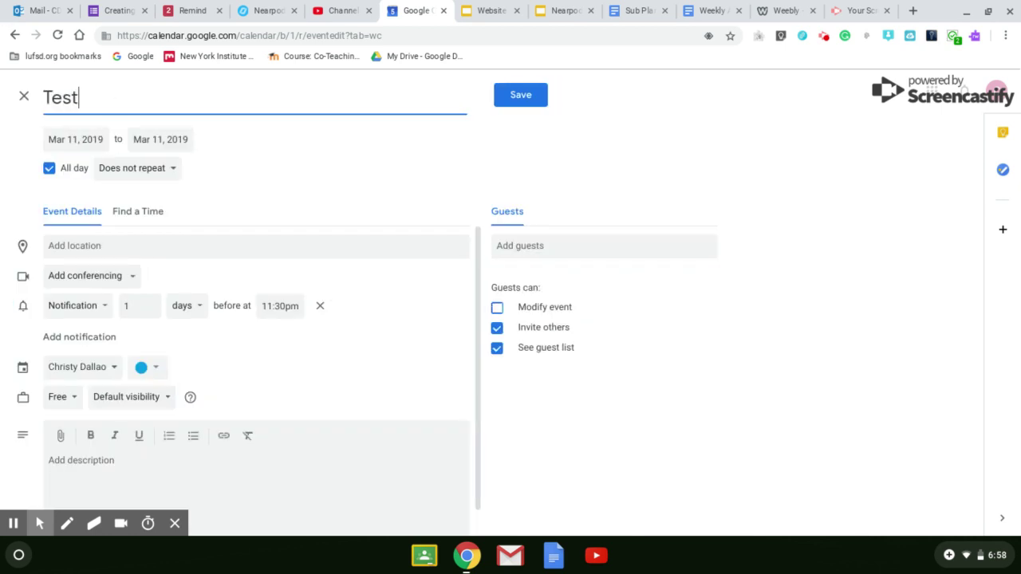
type(" coming")
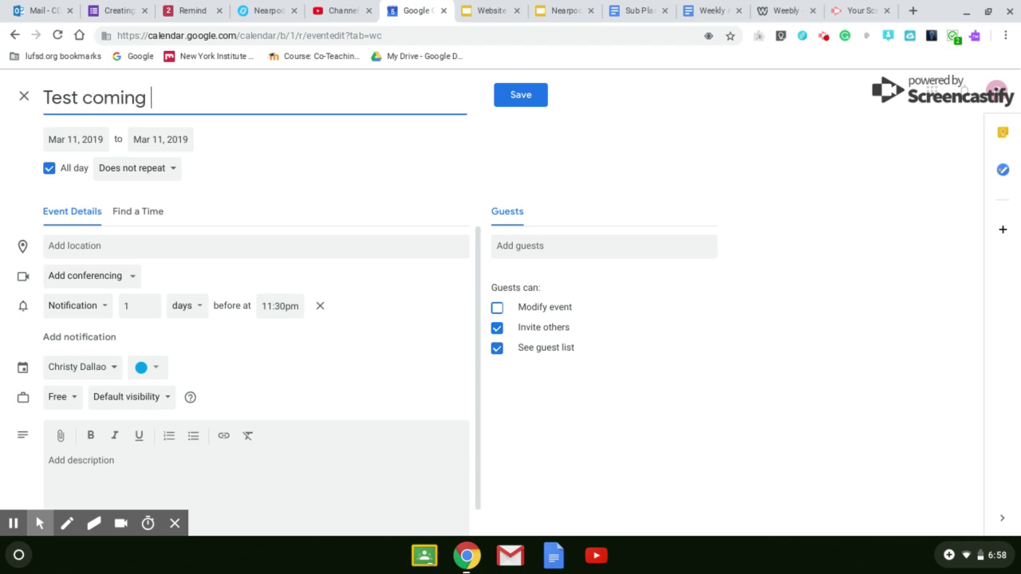
key("BackSpace")
key("BackSpace")
key("BackSpace")
key("BackSpace")
key("BackSpace")
key("BackSpace")
type("on")
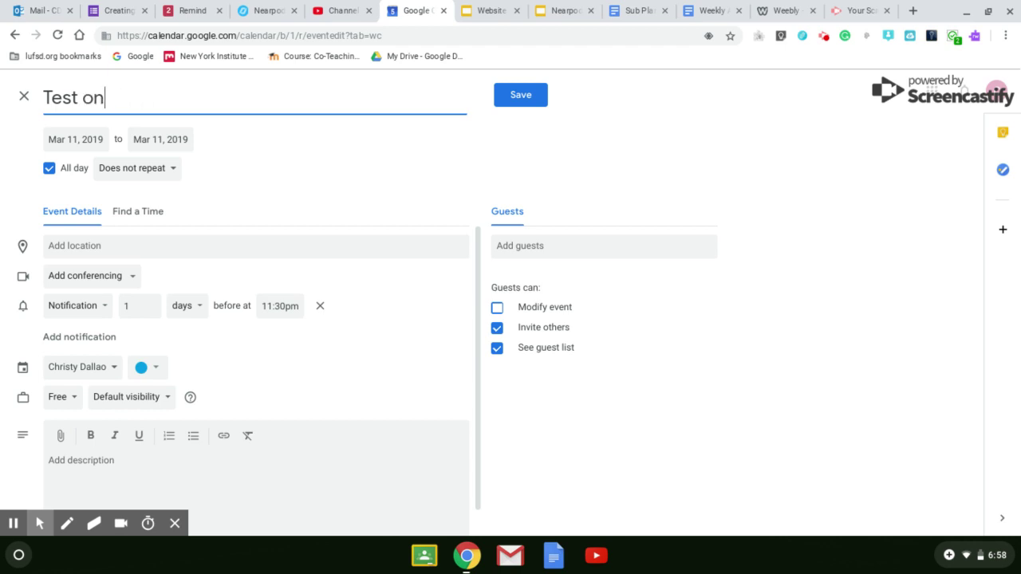
type(" Statistics")
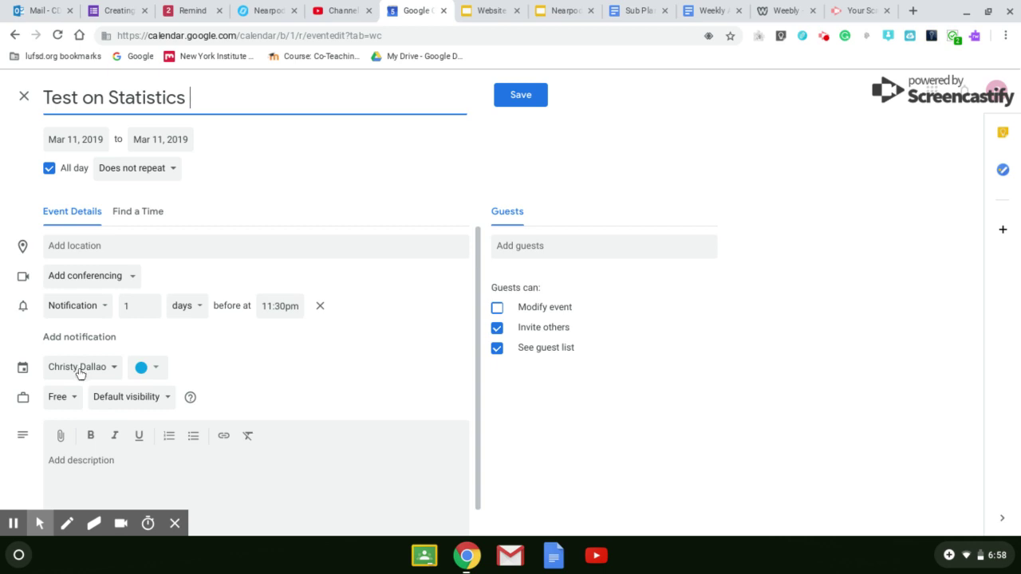
left_click(103, 366)
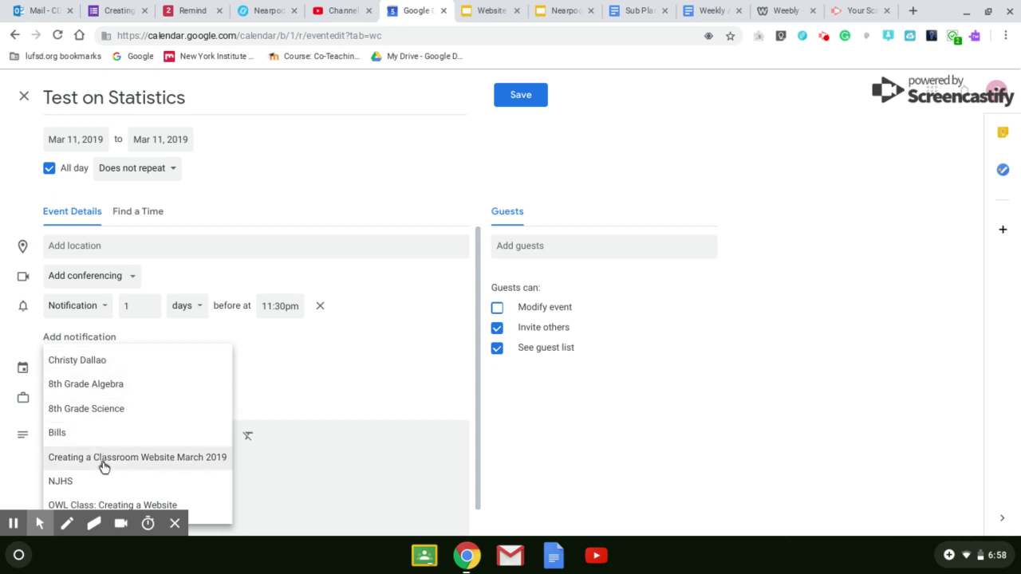
left_click(134, 505)
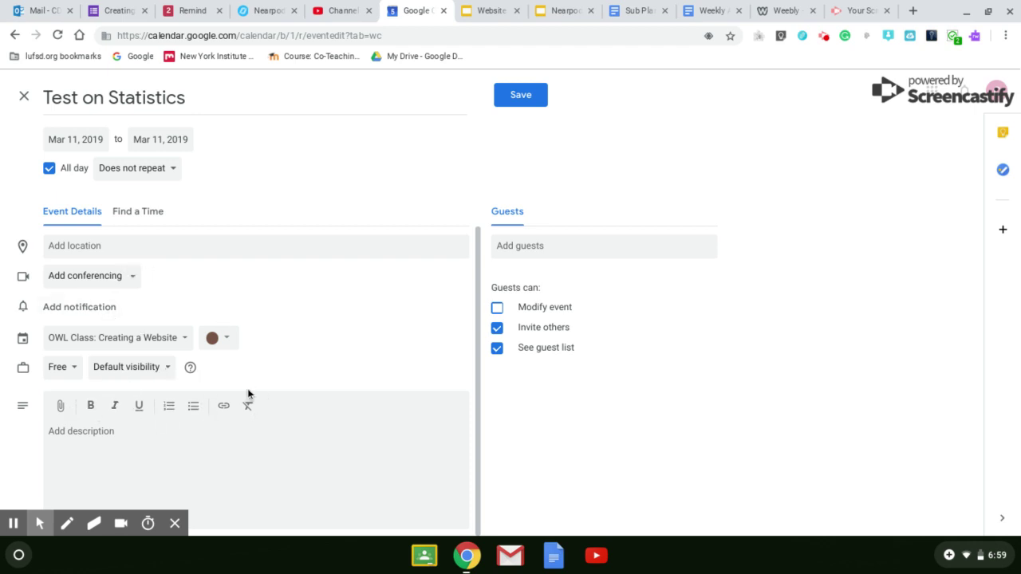
left_click(526, 99)
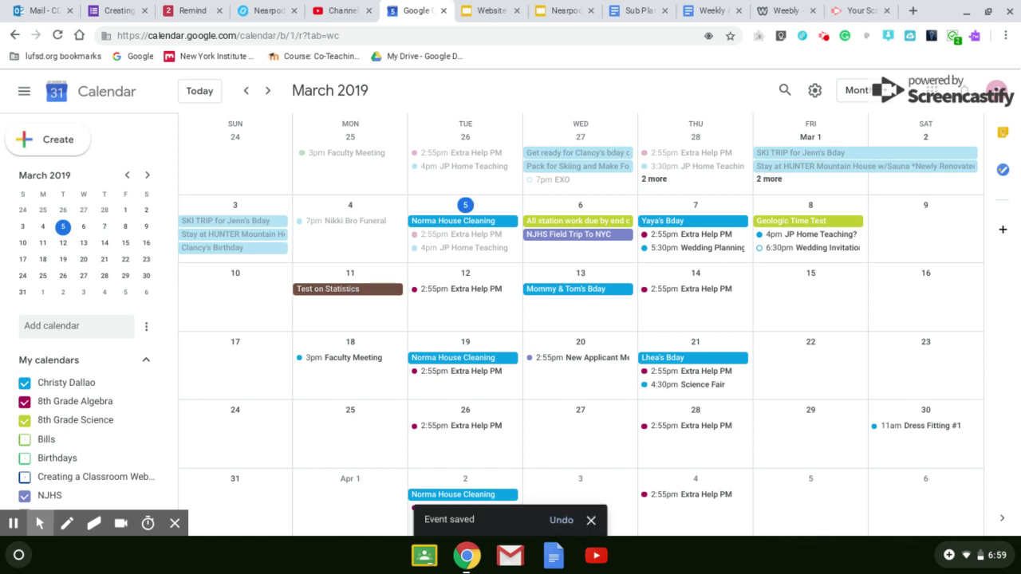
Step: Open the options menu for the OWL Class: Creating a Website calendar under My calendars
scroll(87, 426, "down", 1)
scroll(86, 425, "down", 3)
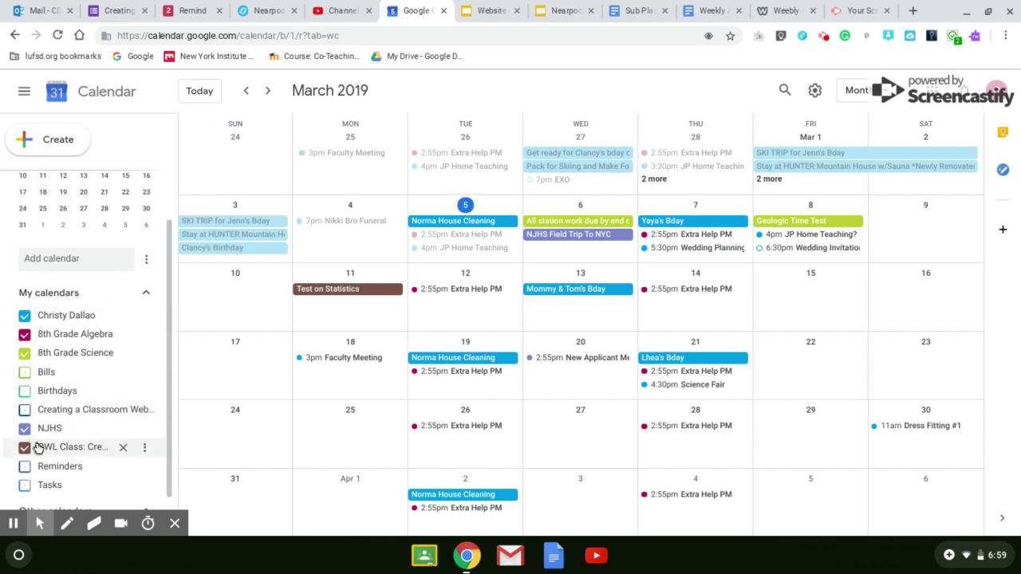
left_click(145, 452)
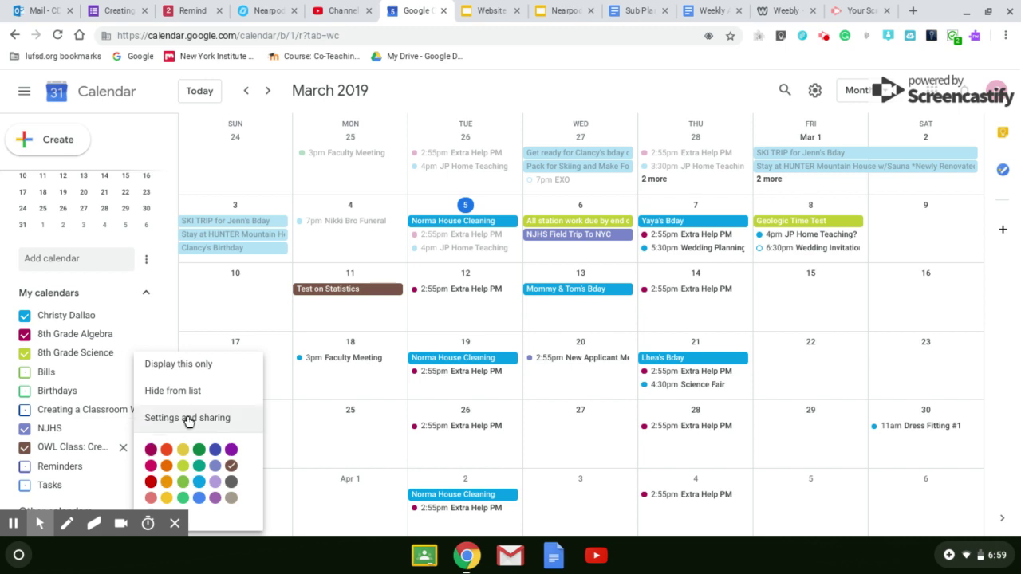
Step: In Settings and sharing, make the OWL Class calendar available to the public and confirm
left_click(187, 418)
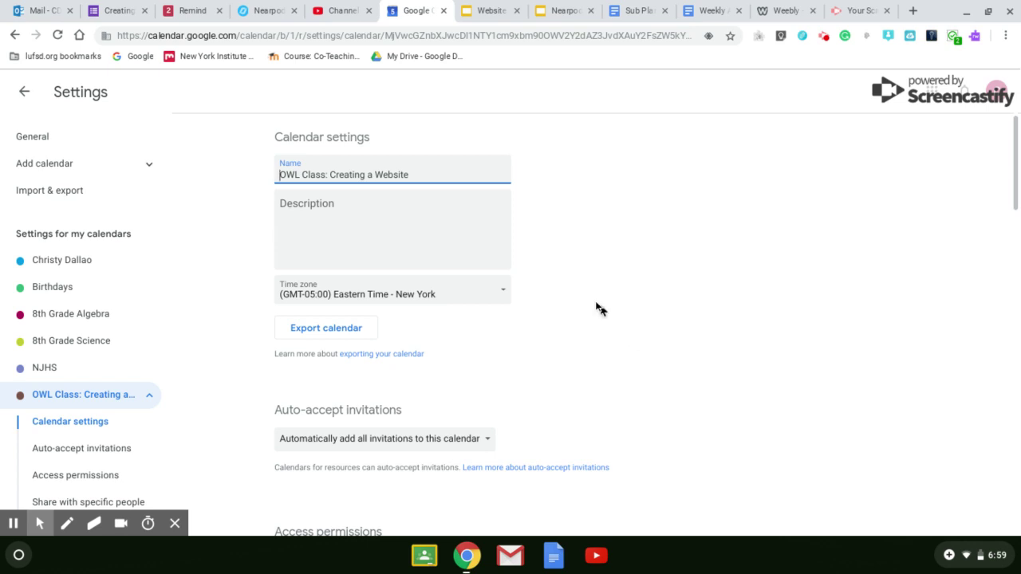
scroll(637, 381, "down", 2)
scroll(637, 381, "down", 5)
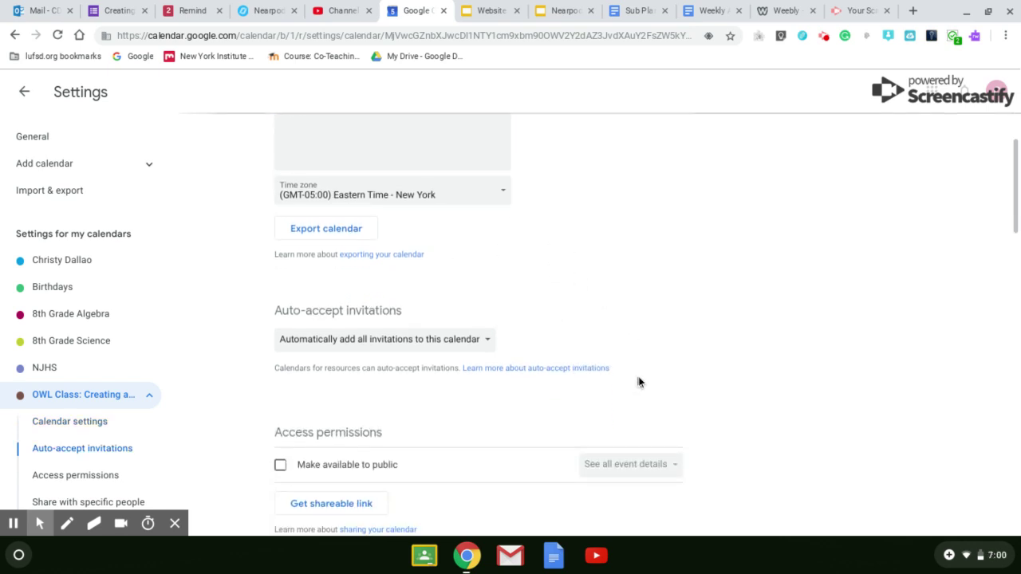
scroll(642, 381, "down", 1)
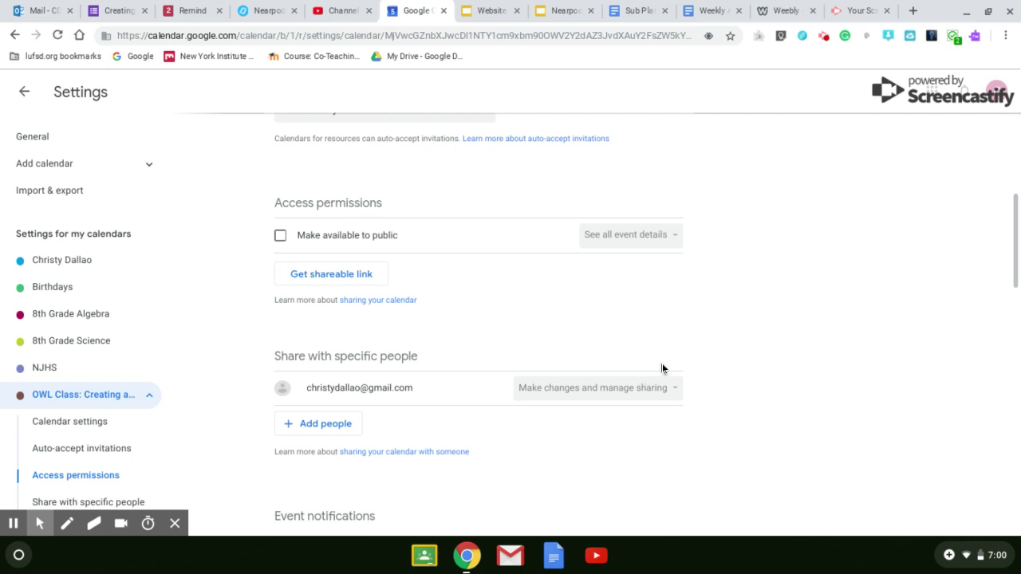
scroll(664, 367, "up", 1)
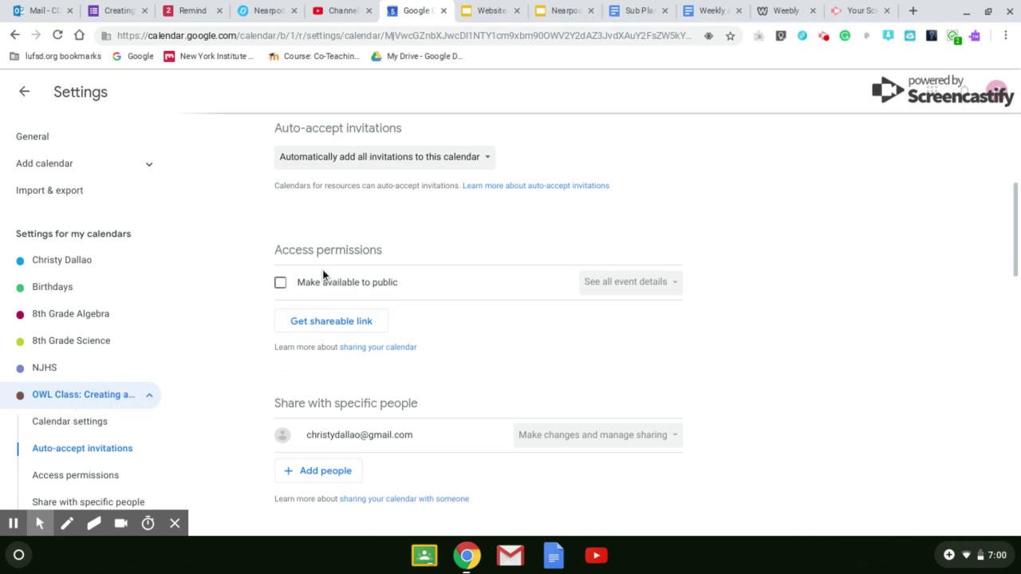
left_click(280, 284)
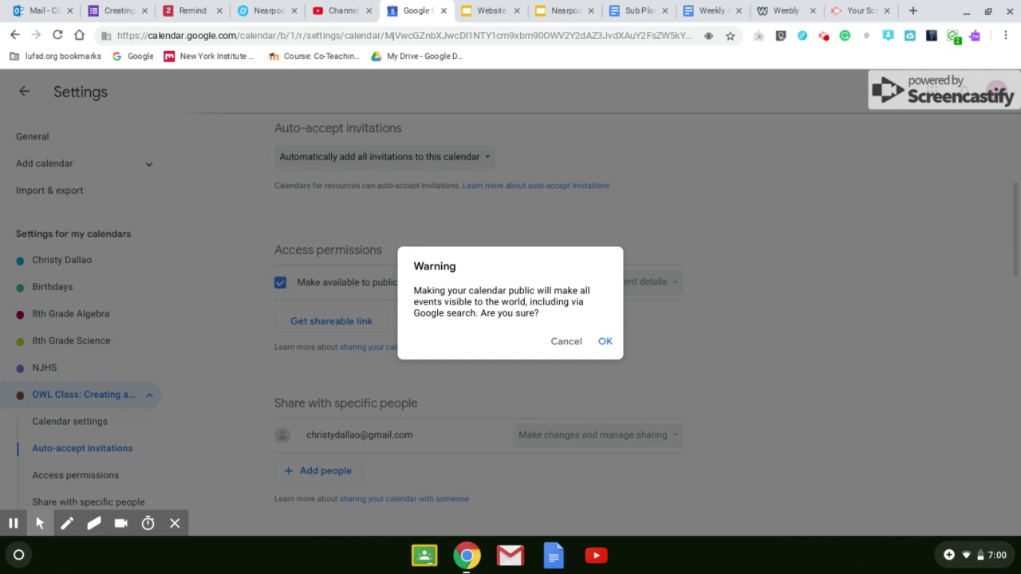
left_click(603, 344)
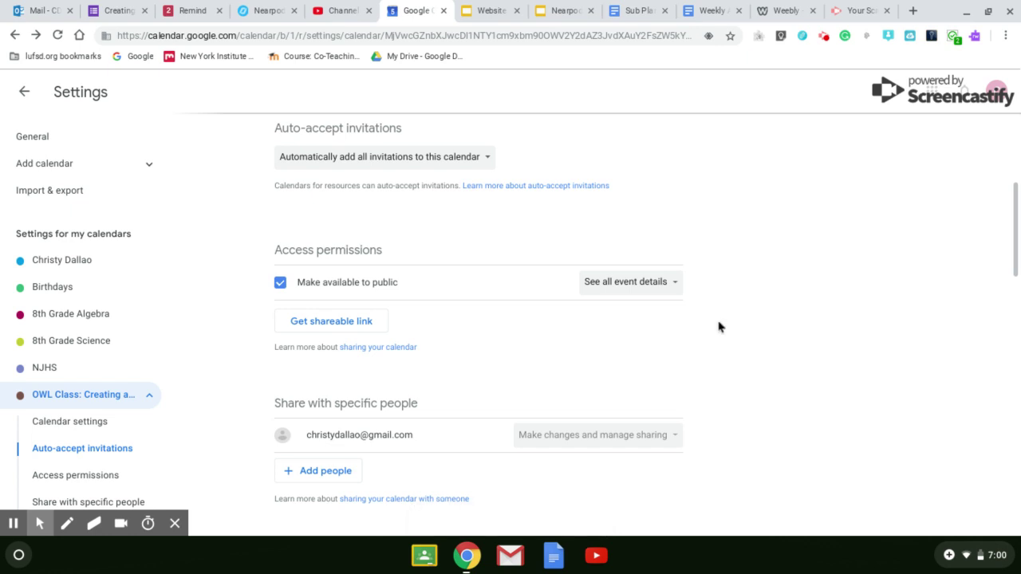
scroll(707, 379, "down", 2)
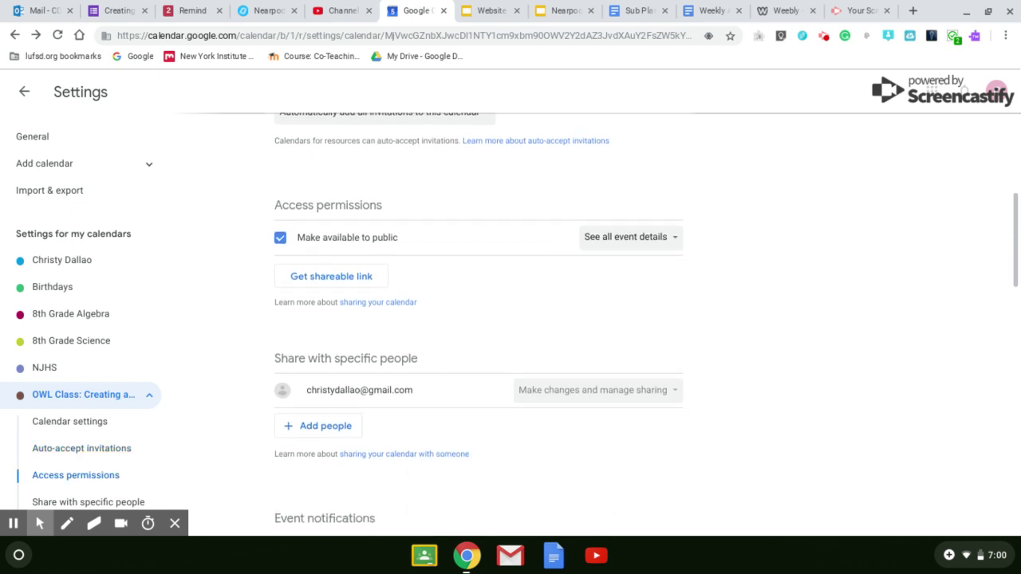
scroll(479, 313, "down", 6)
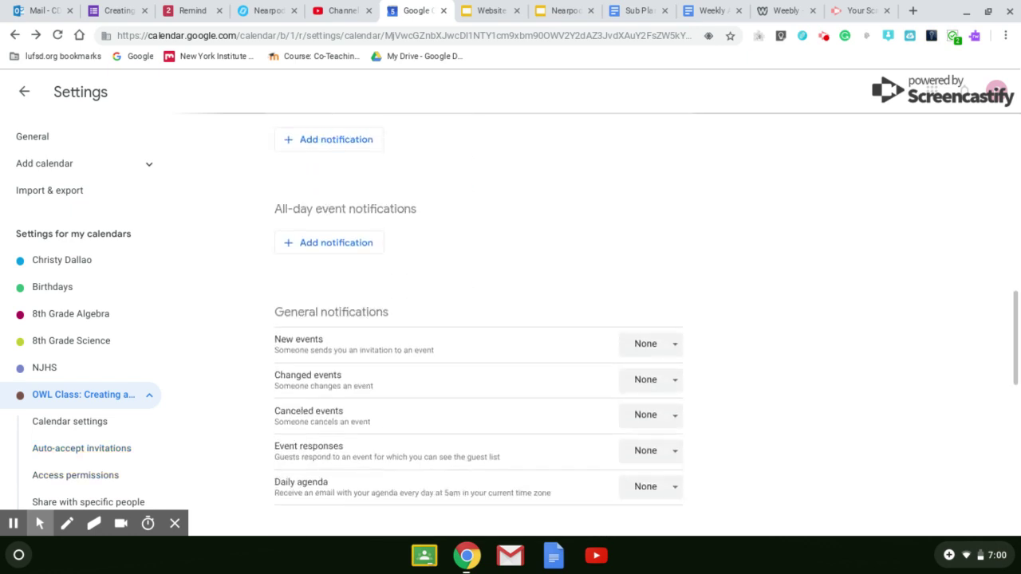
Step: Copy the OWL Class calendar's iframe embed code from Integrate calendar
scroll(366, 330, "down", 4)
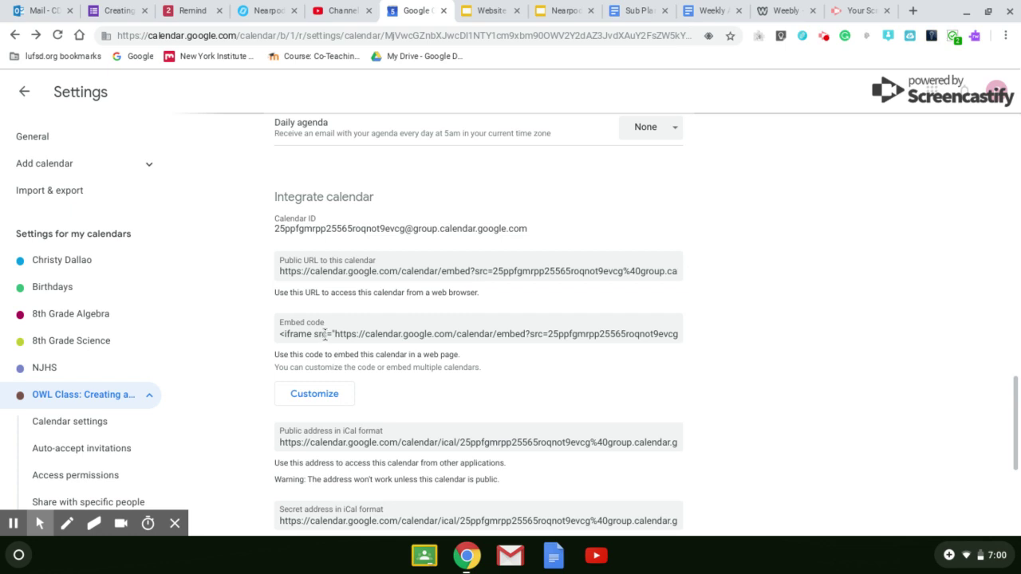
left_click(325, 335)
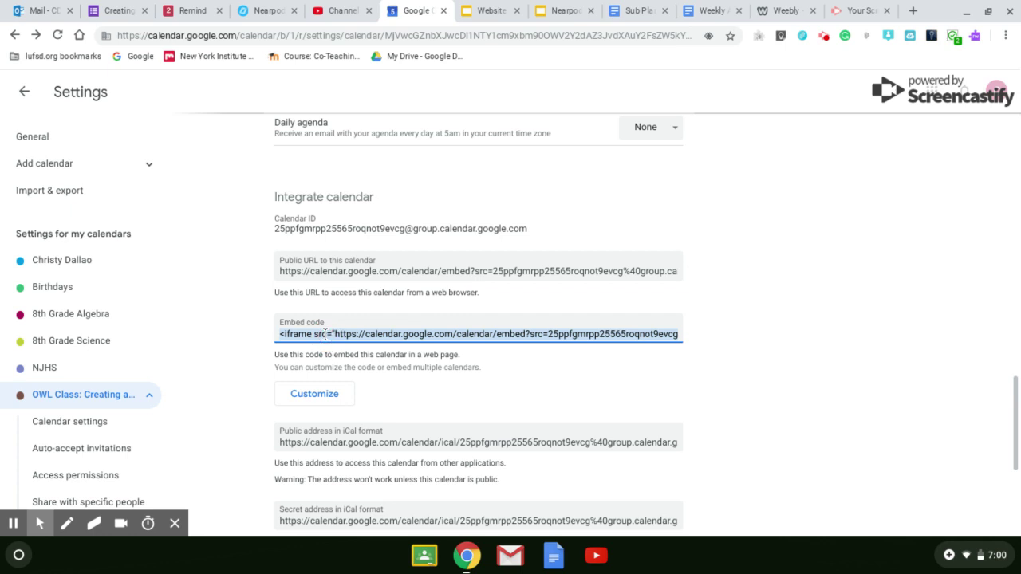
right_click(332, 336)
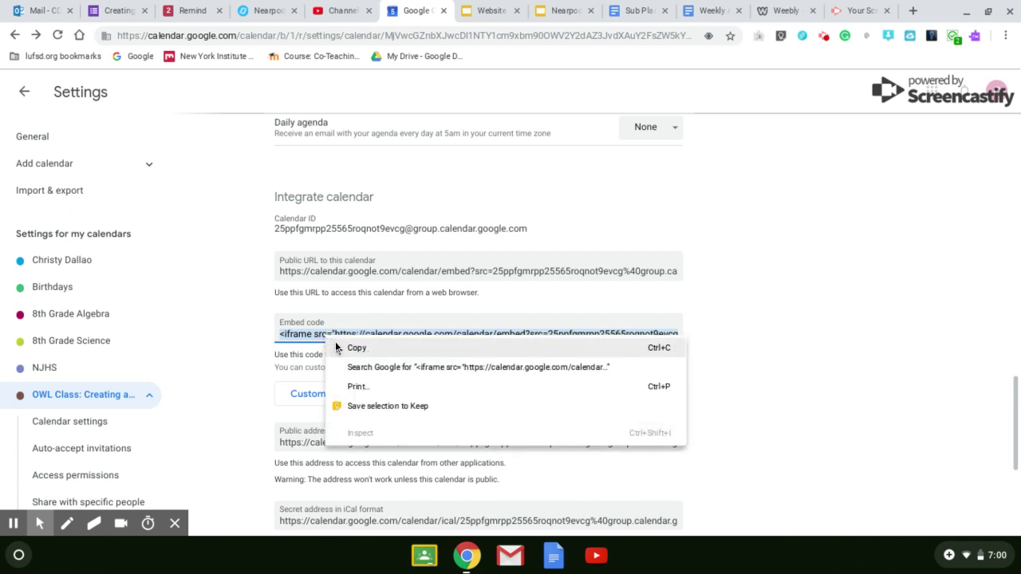
left_click(341, 345)
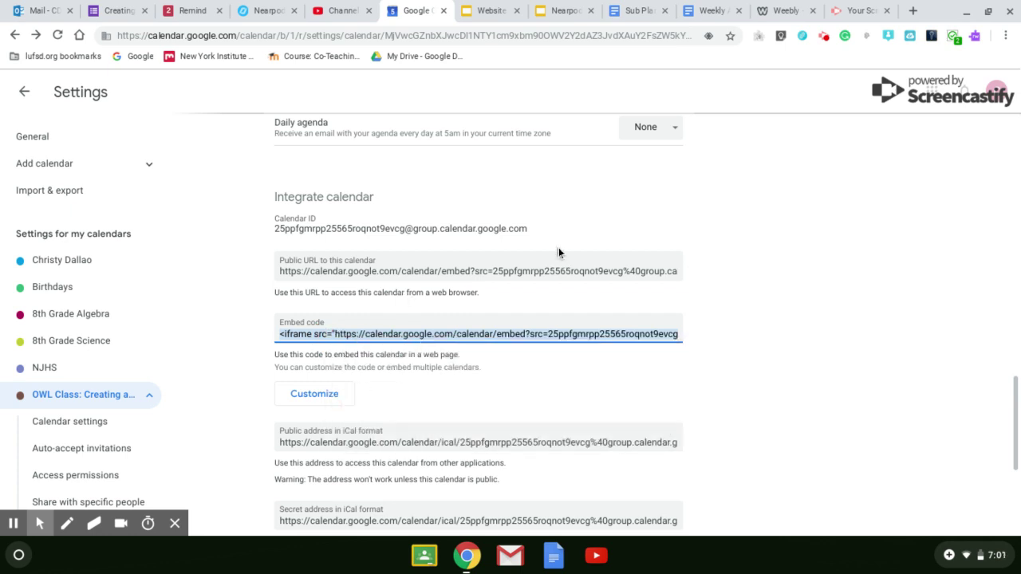
Step: Open the class website from the Weebly site list in the site editor
left_click(779, 10)
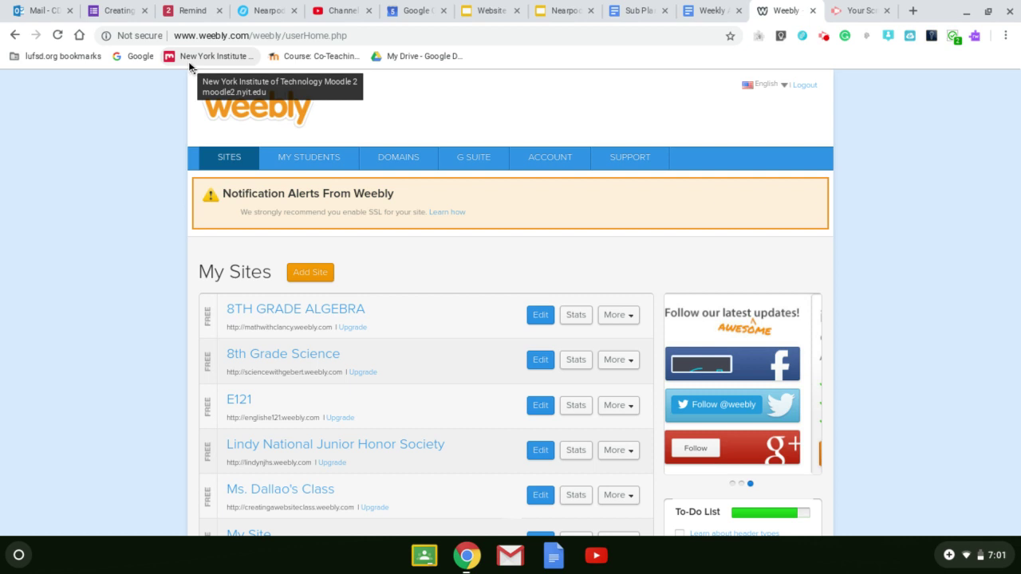
scroll(85, 448, "down", 1)
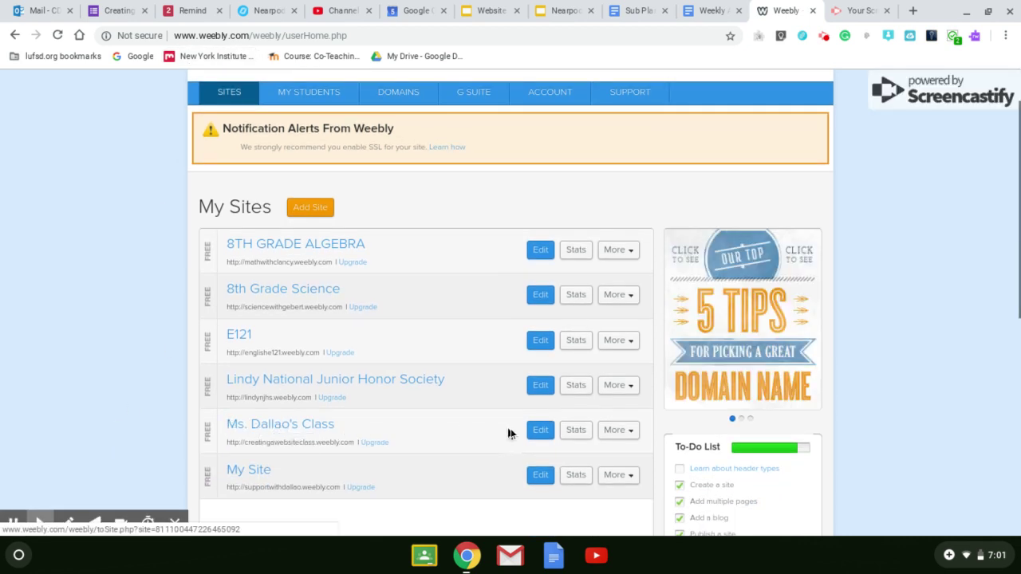
left_click(541, 433)
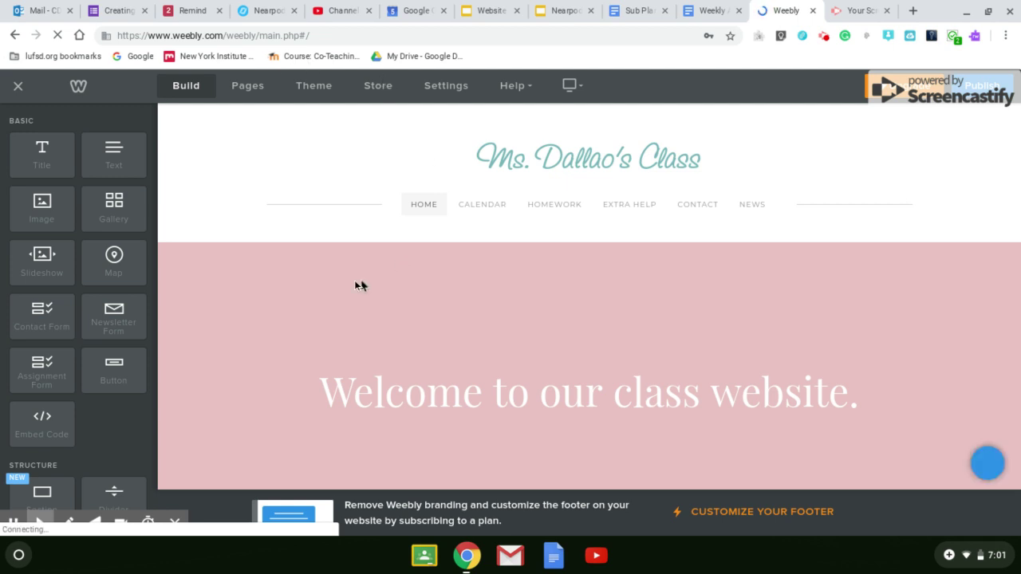
Step: Go to the Calendar page and drop an Embed Code element into its empty area
left_click(489, 207)
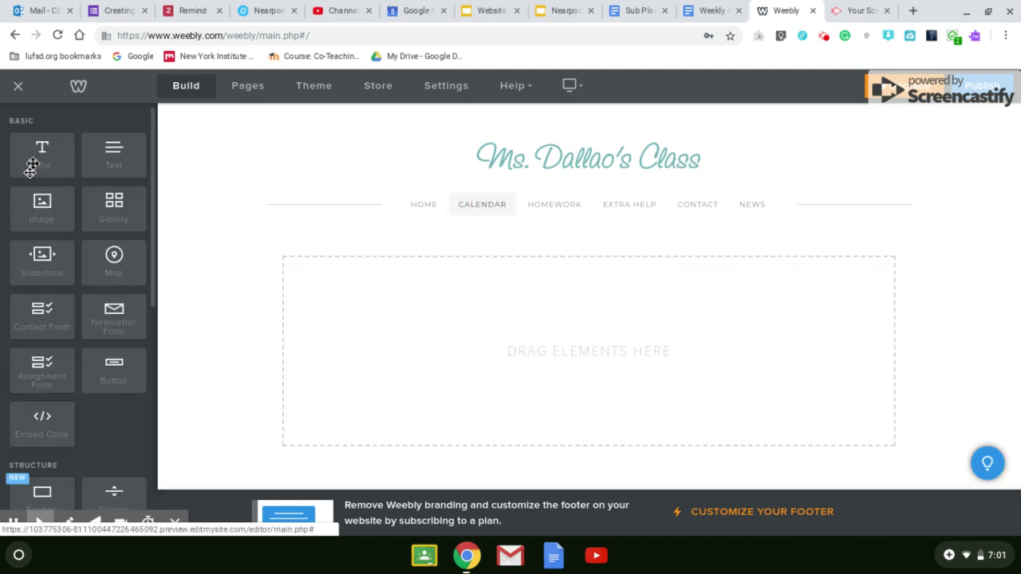
scroll(101, 341, "down", 1)
scroll(100, 341, "down", 10)
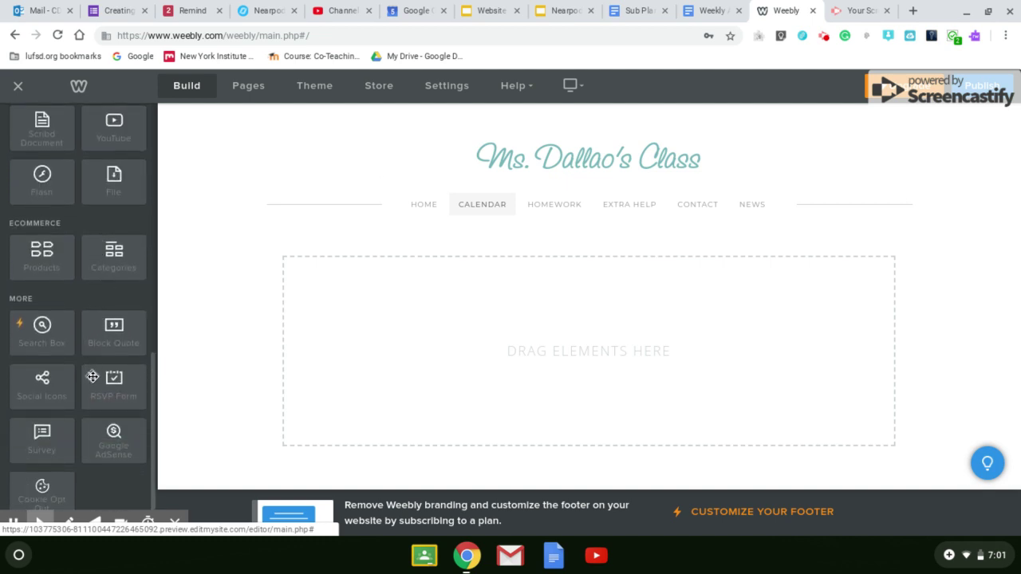
scroll(90, 376, "up", 3)
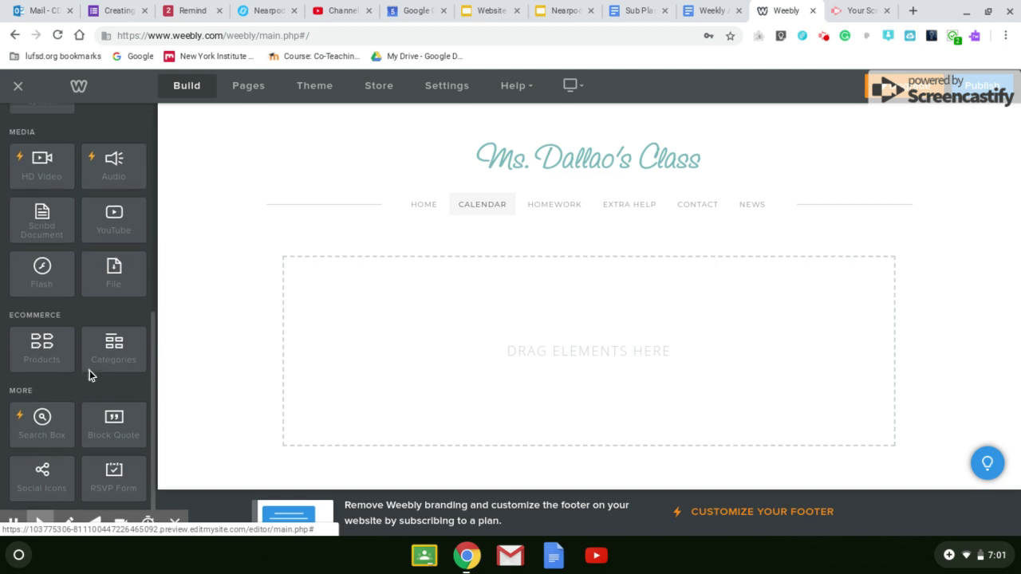
scroll(92, 358, "up", 5)
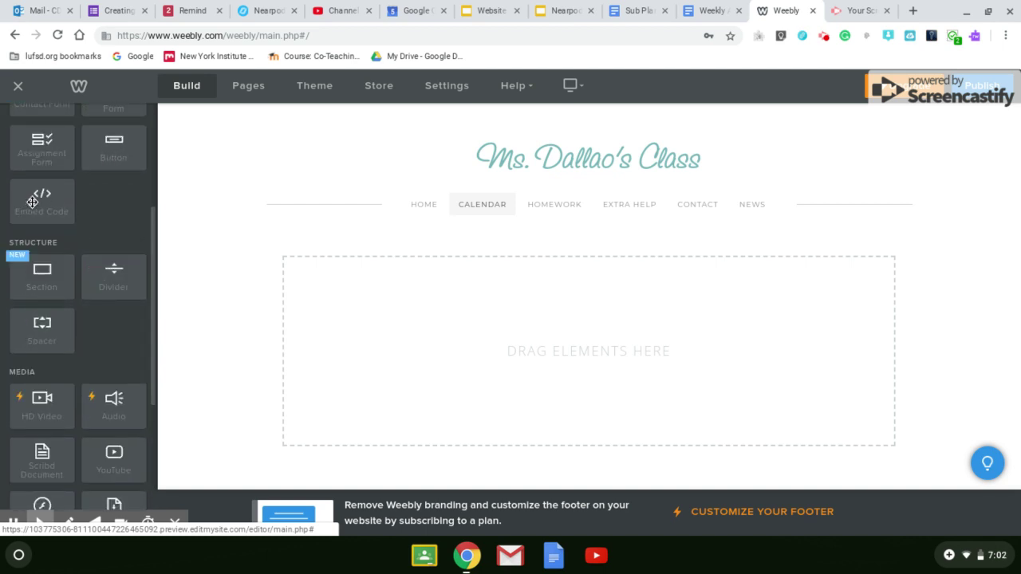
left_click_drag(35, 203, 610, 301)
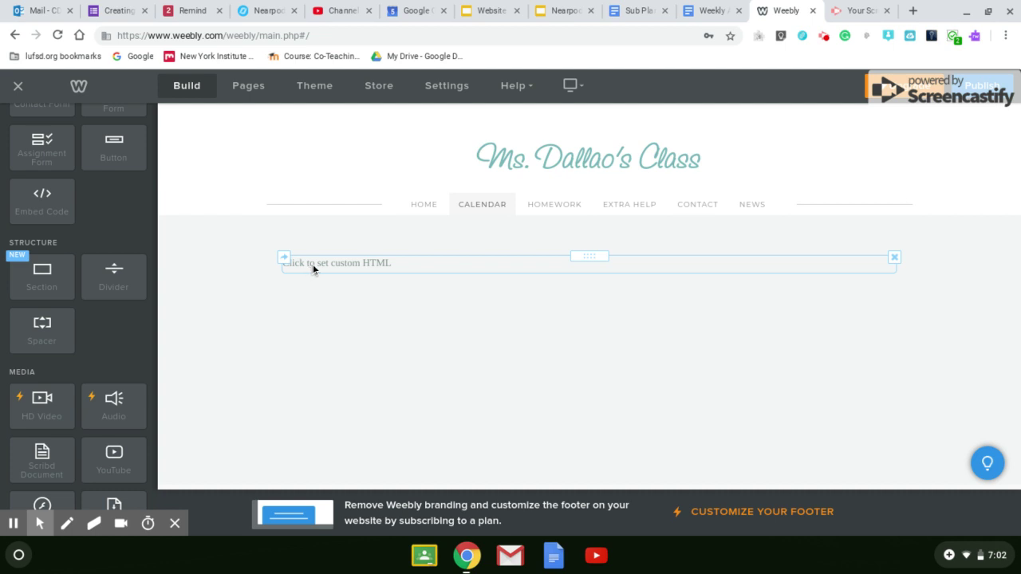
Step: Paste the Google Calendar iframe code into the block's custom HTML so the calendar displays
left_click(313, 263)
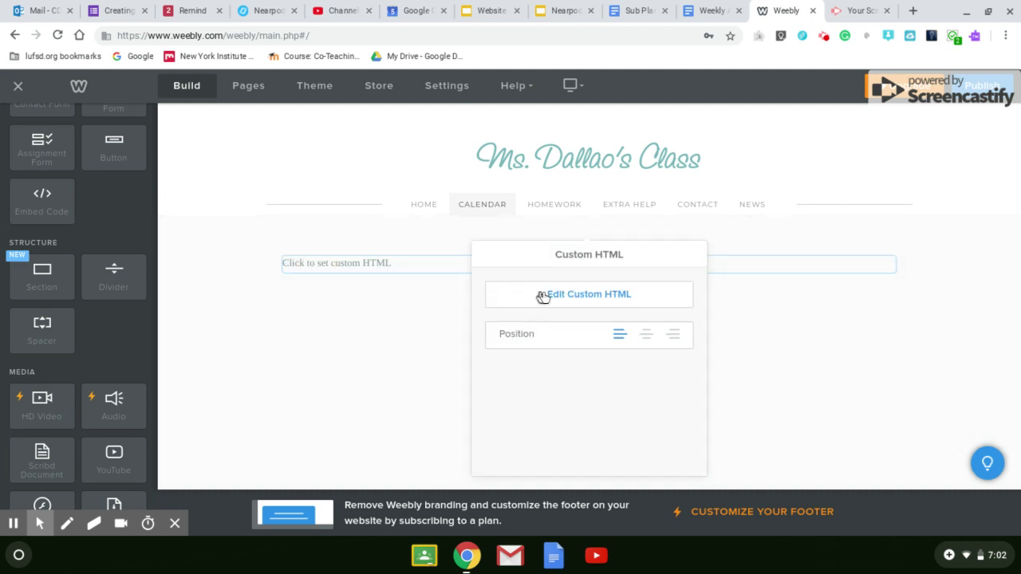
left_click(594, 297)
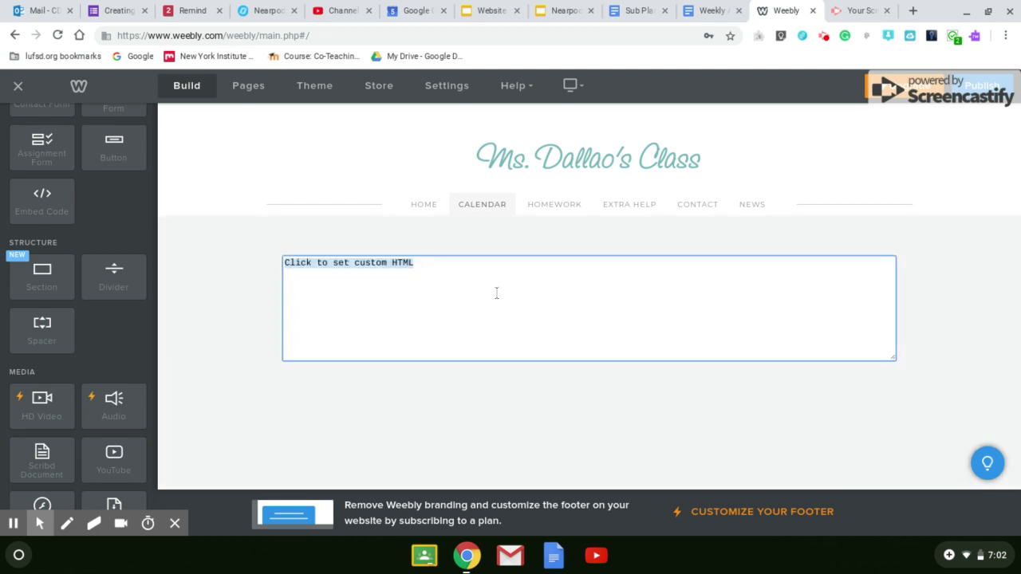
key("ctrl+v")
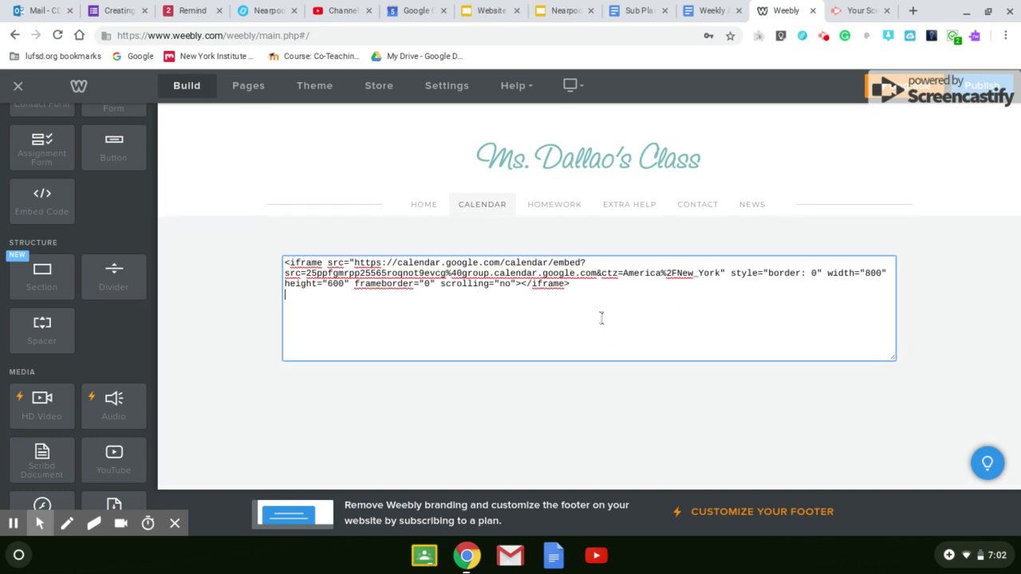
left_click(228, 339)
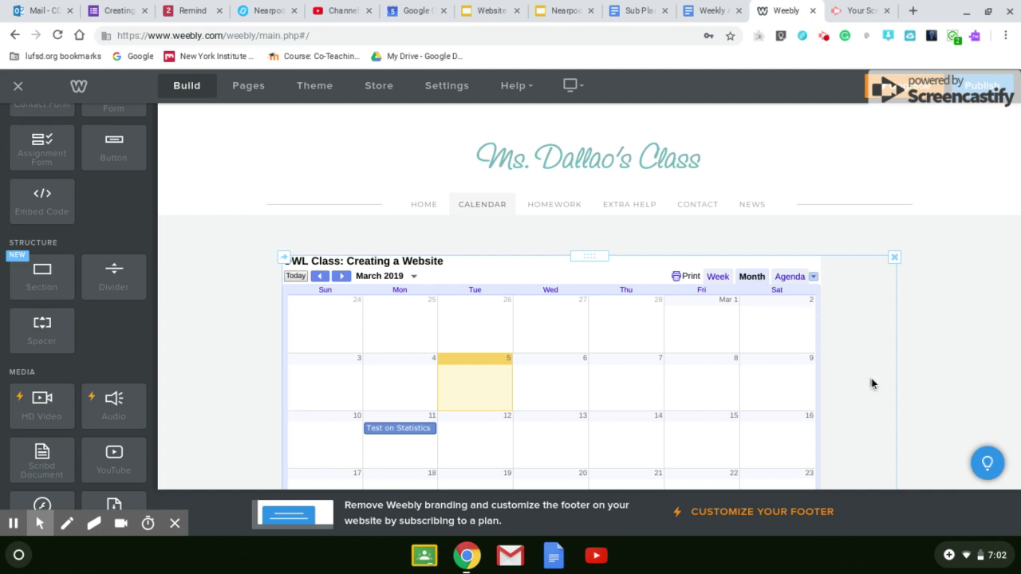
scroll(870, 383, "down", 2)
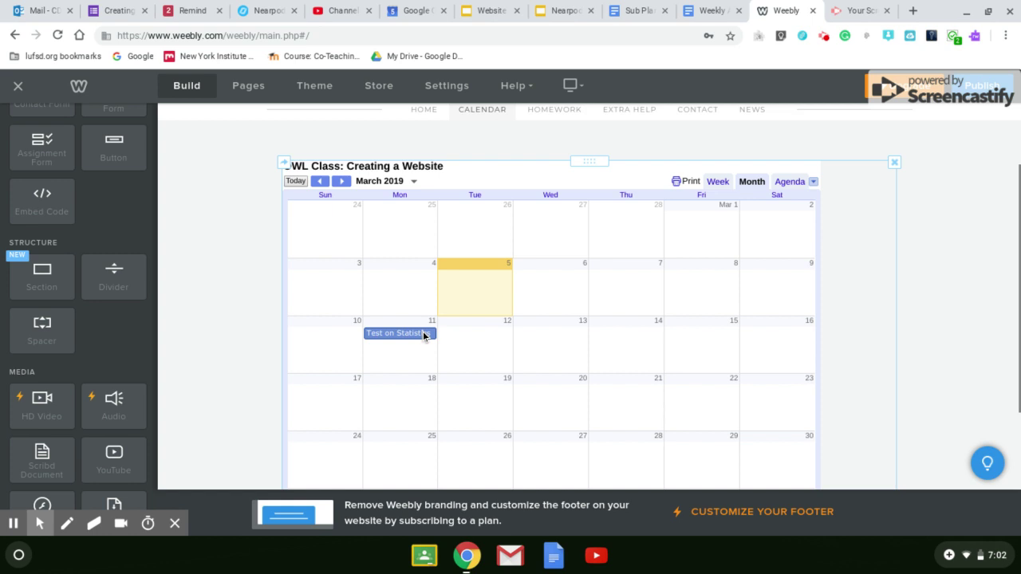
scroll(746, 360, "down", 1)
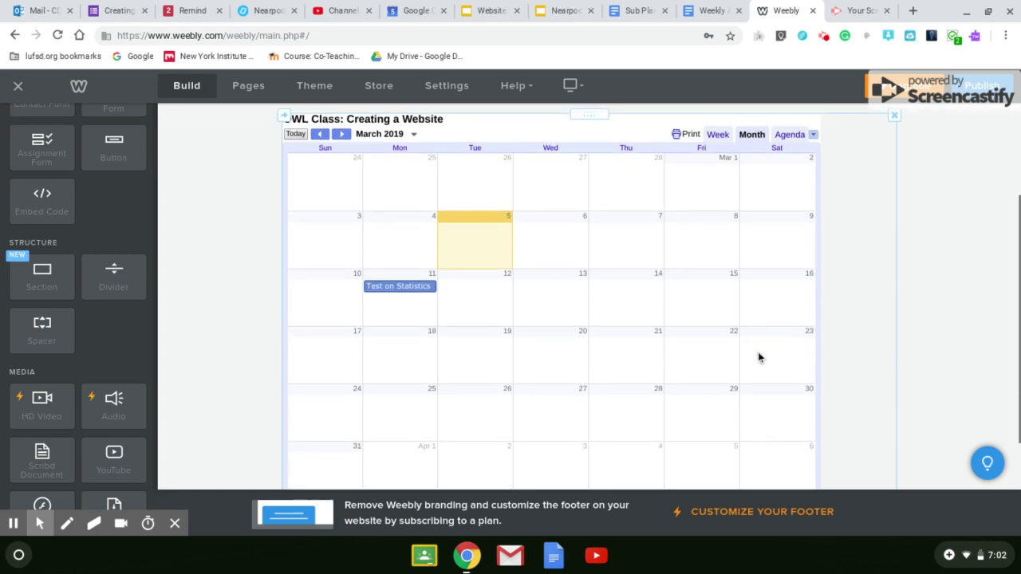
scroll(553, 388, "down", 1)
scroll(655, 293, "up", 2)
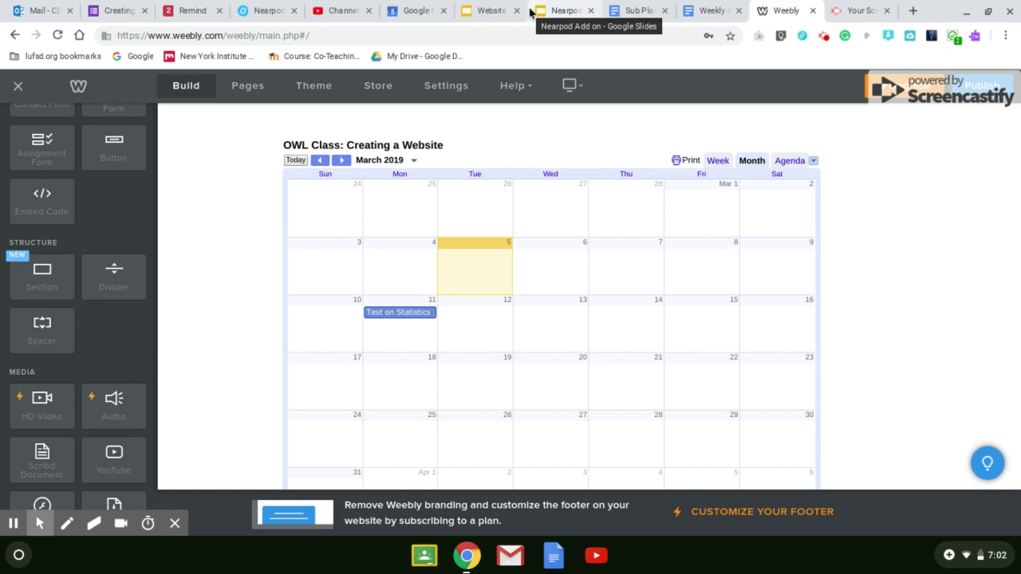
scroll(881, 326, "up", 3)
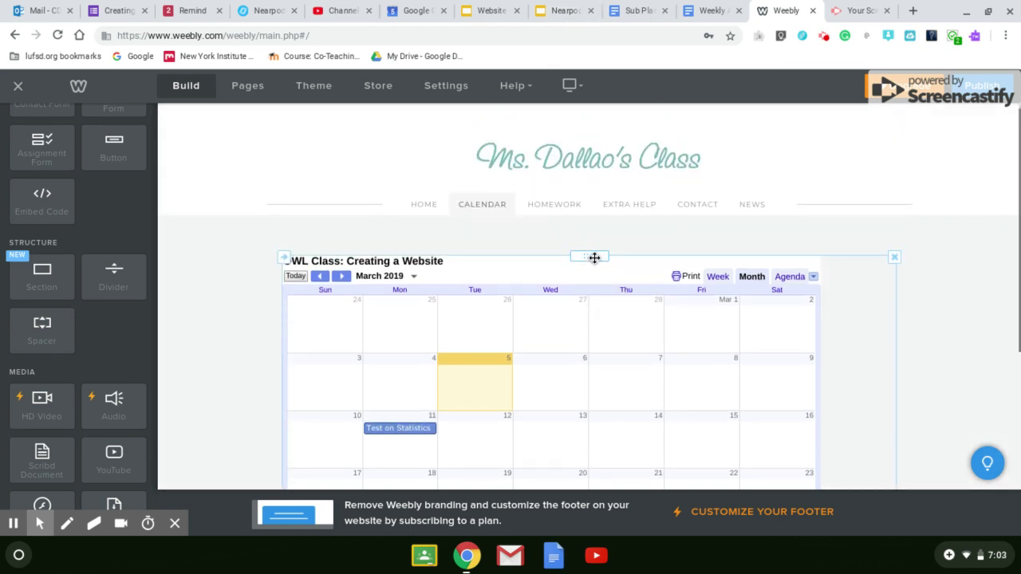
Step: Give the calendar's page section a solid pale yellow background colour, #f5f6bc
left_click(957, 304)
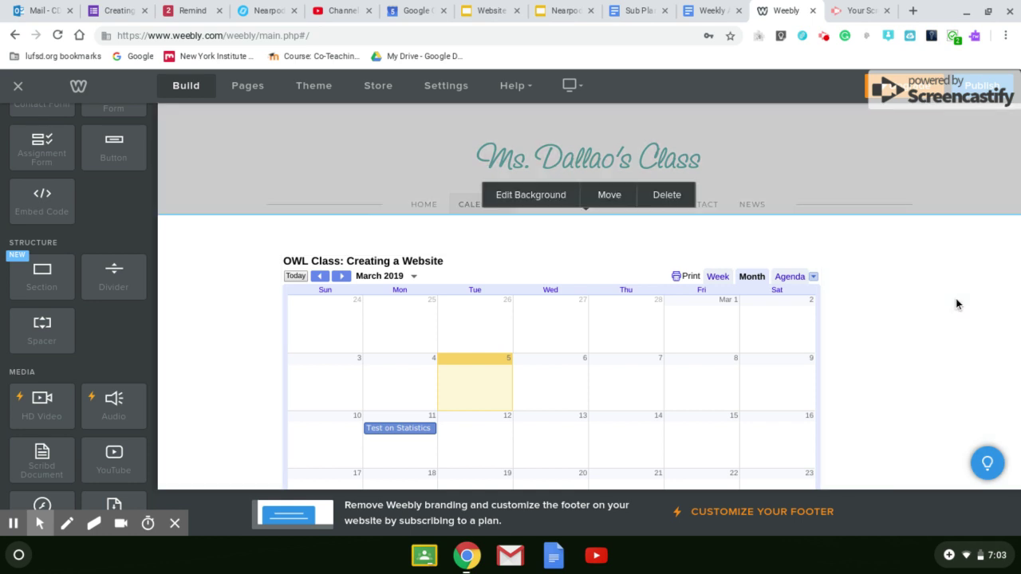
left_click(531, 195)
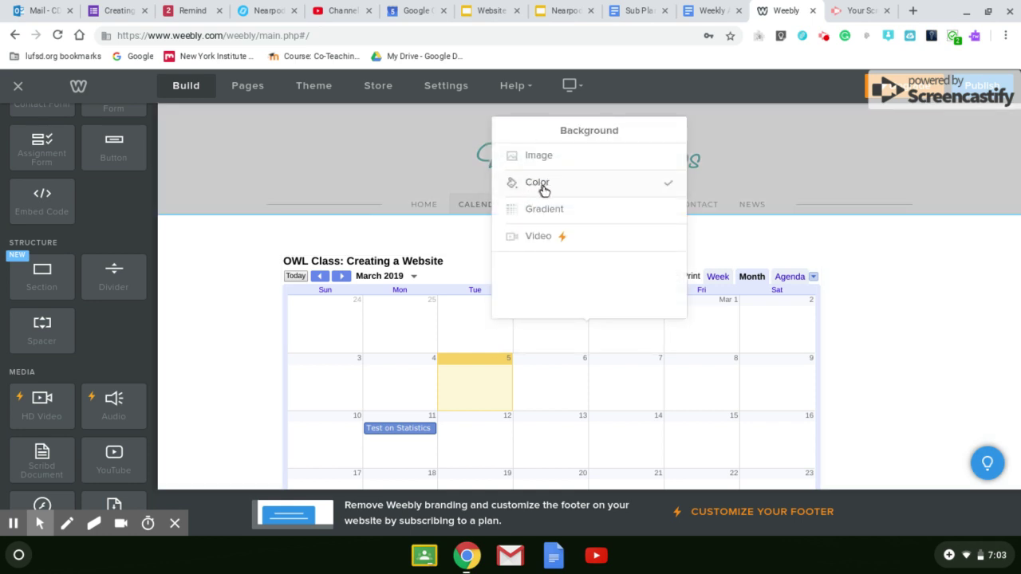
left_click(544, 190)
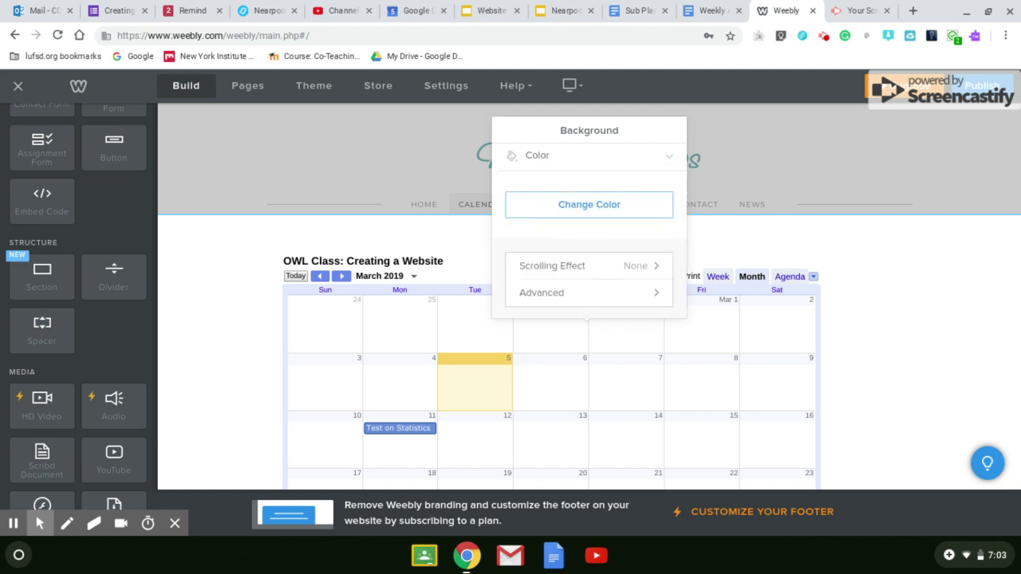
left_click(583, 206)
left_click(613, 212)
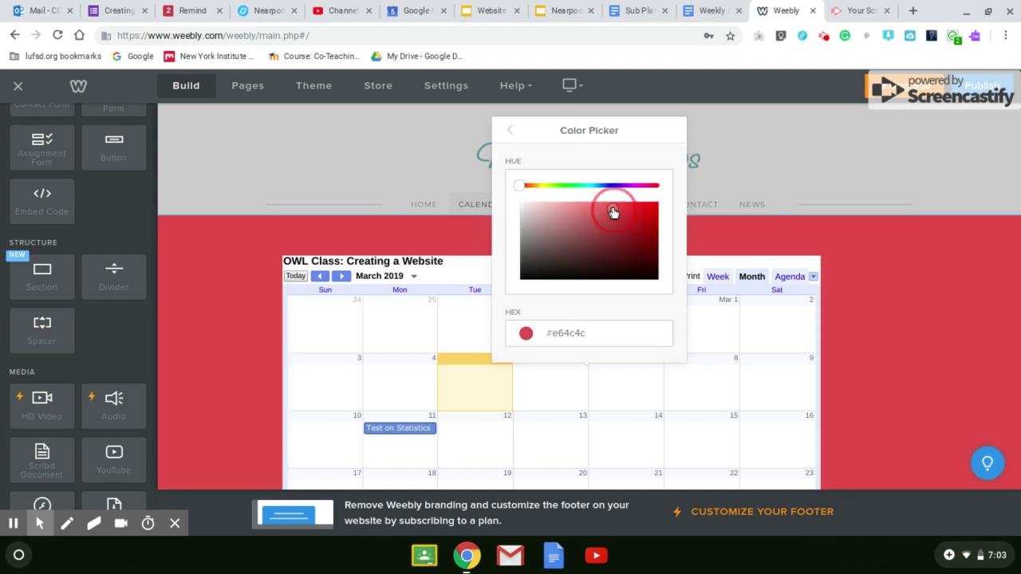
left_click(542, 185)
left_click(545, 206)
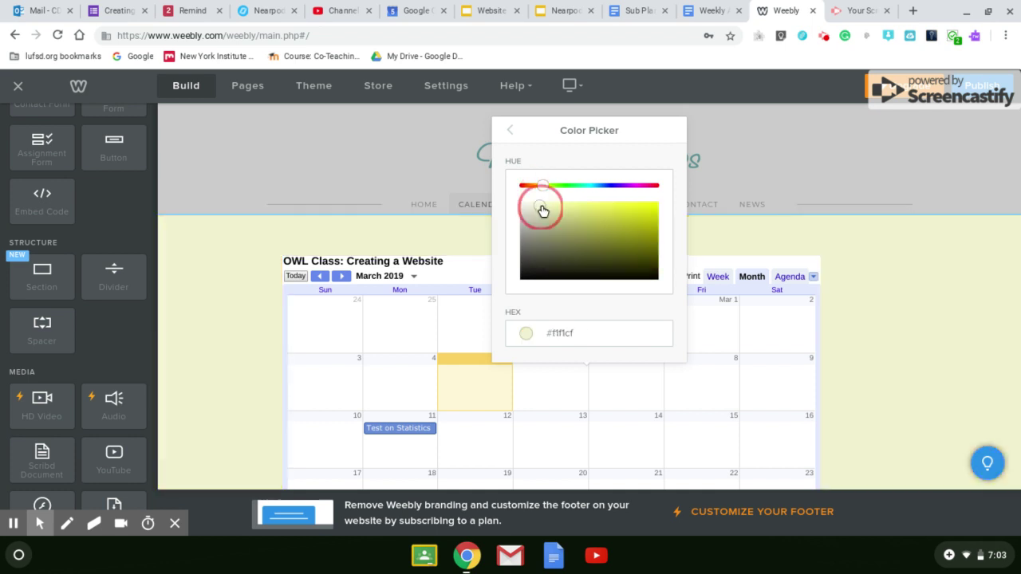
left_click(552, 204)
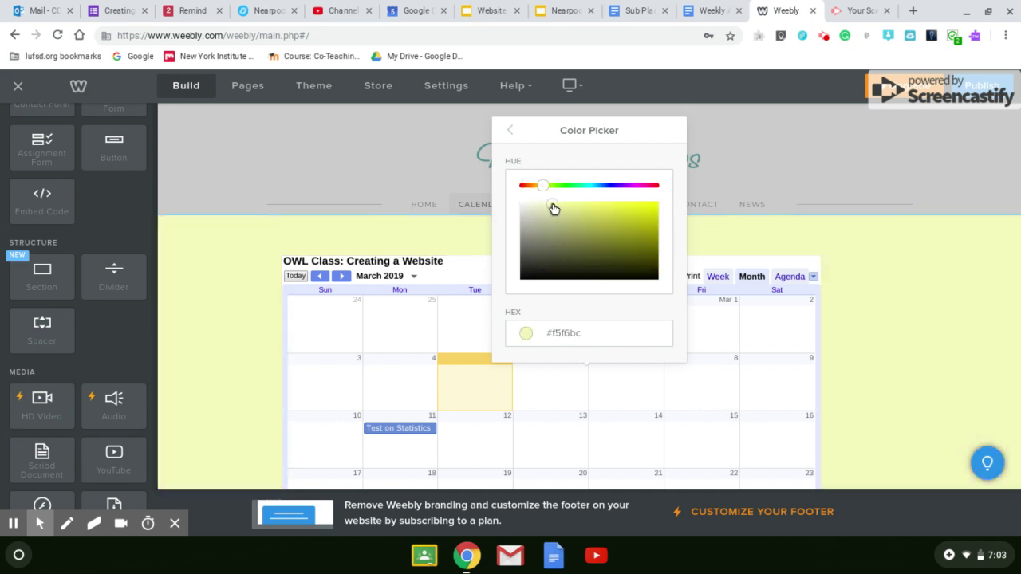
left_click(240, 290)
scroll(923, 348, "down", 2)
scroll(926, 349, "down", 2)
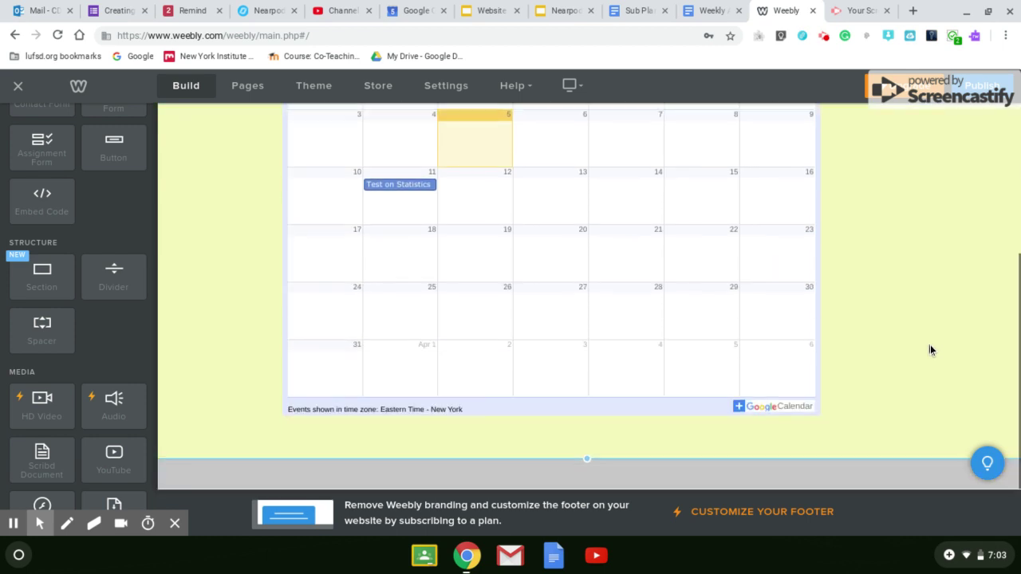
scroll(930, 345, "up", 4)
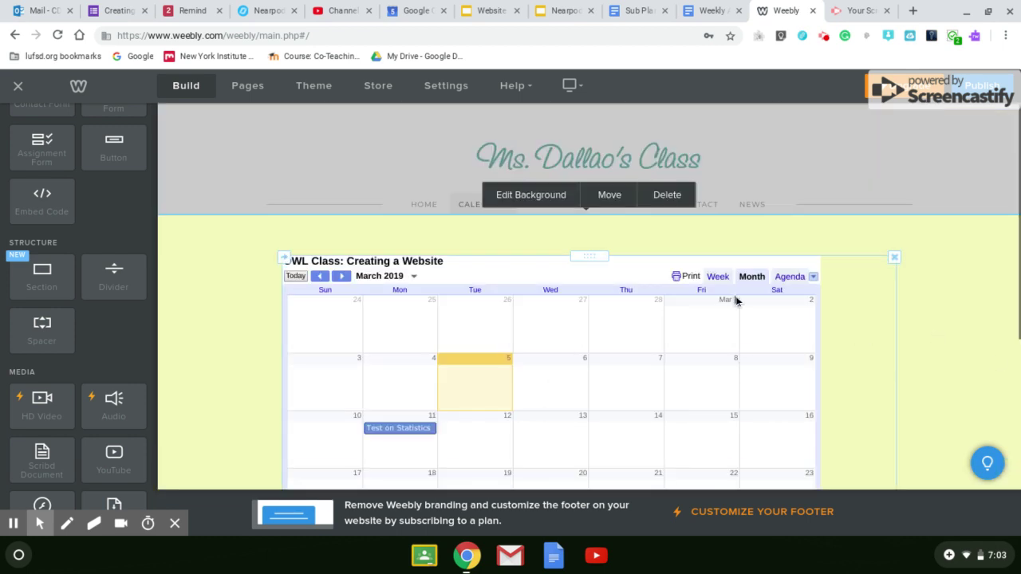
Step: Publish the class website to its weebly.com address
left_click(978, 94)
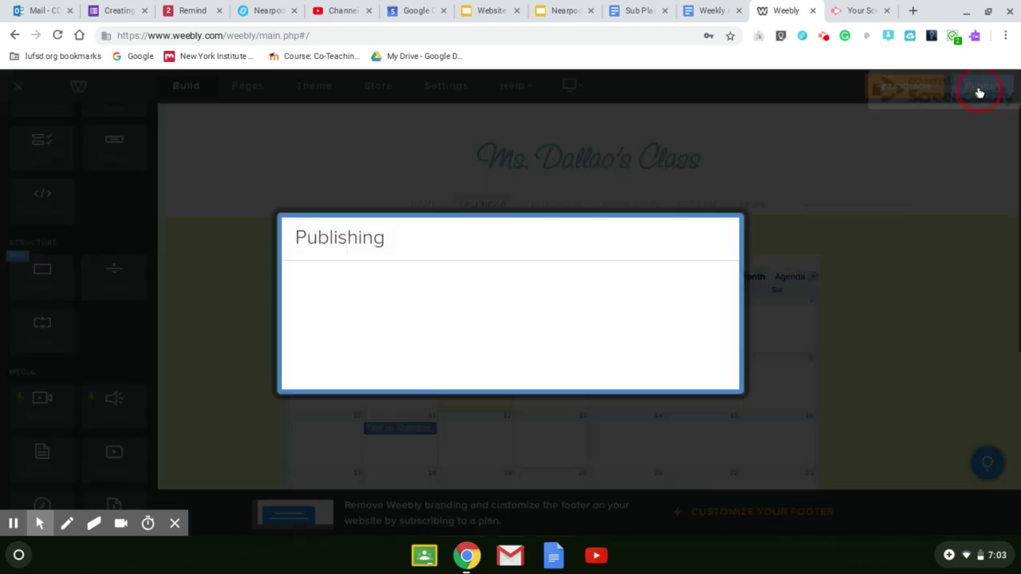